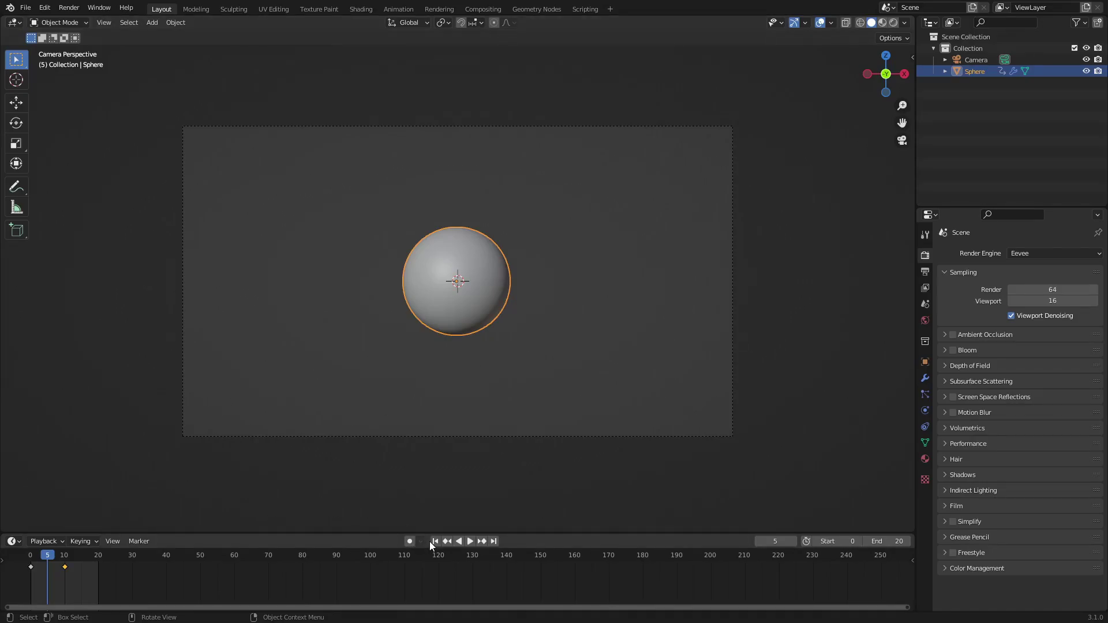
- Play back the sphere's animation from an angled perspective and through the camera, and stop playback
{"action": "left_click", "coordinate": [470, 541]}
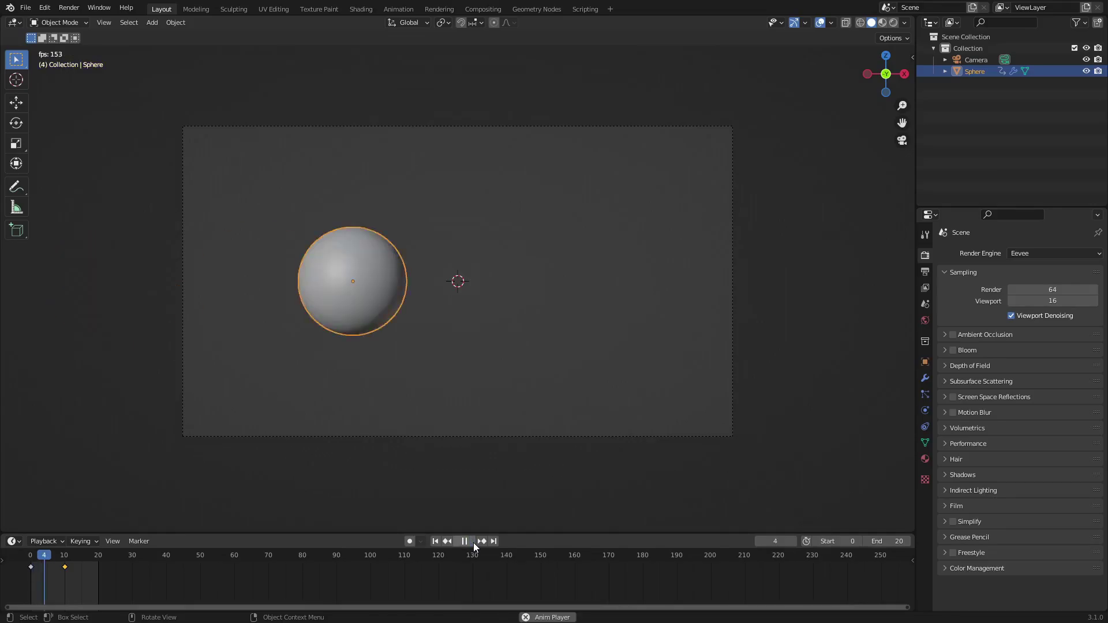
{"action": "scroll", "coordinate": [416, 317], "scroll_direction": "down", "scroll_amount": 3}
{"action": "middle_click_drag", "start_coordinate": [415, 317], "coordinate": [535, 392]}
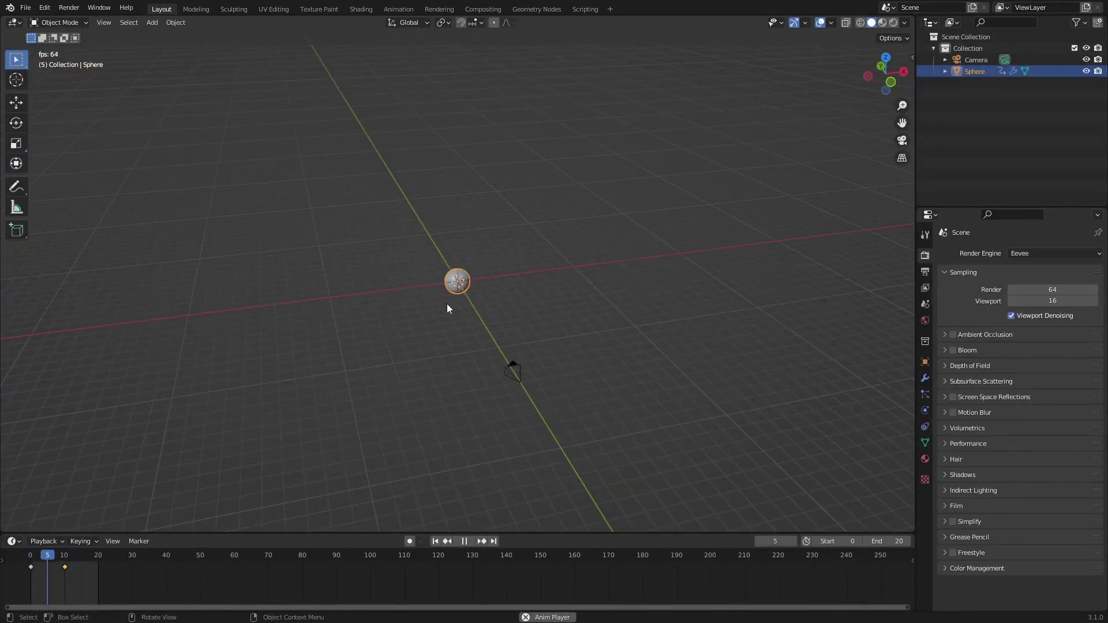
{"action": "scroll", "coordinate": [491, 263], "scroll_direction": "up", "scroll_amount": 3}
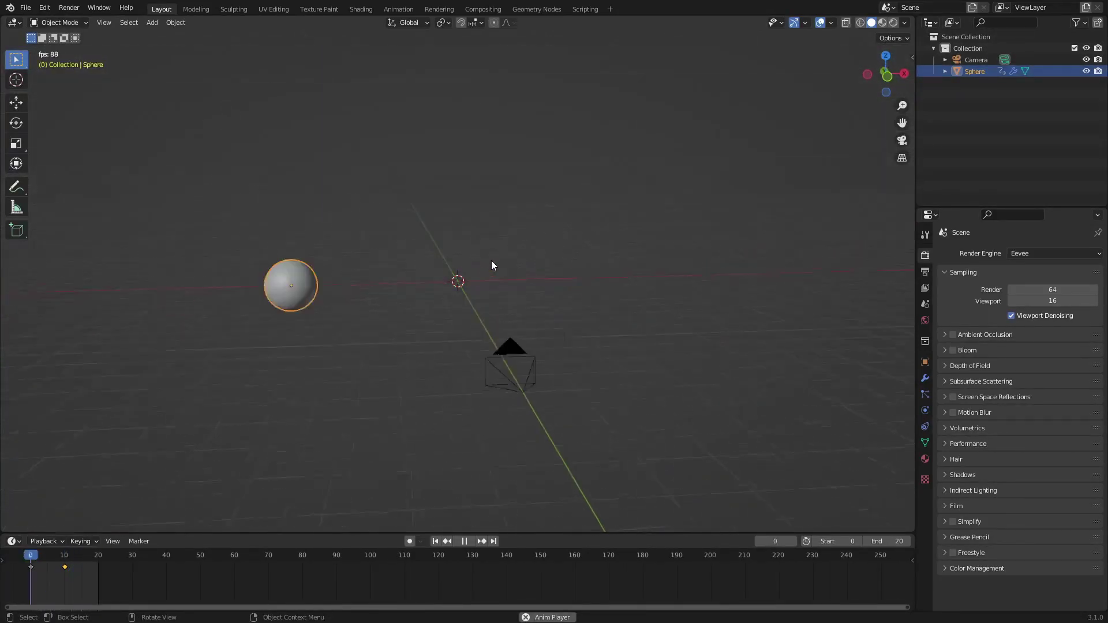
{"action": "key", "text": "KP_0"}
{"action": "key", "text": "space"}
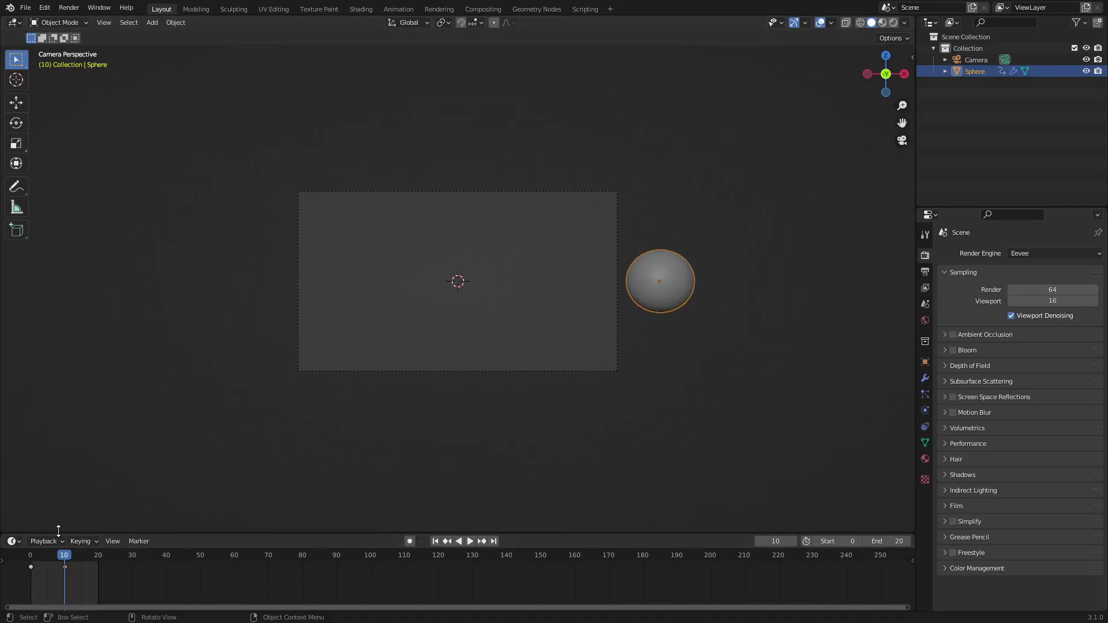
- Set the current frame to 5, where the sphere passes the middle of the camera view
{"action": "left_click", "coordinate": [47, 552]}
{"action": "scroll", "coordinate": [501, 316], "scroll_direction": "up", "scroll_amount": 2}
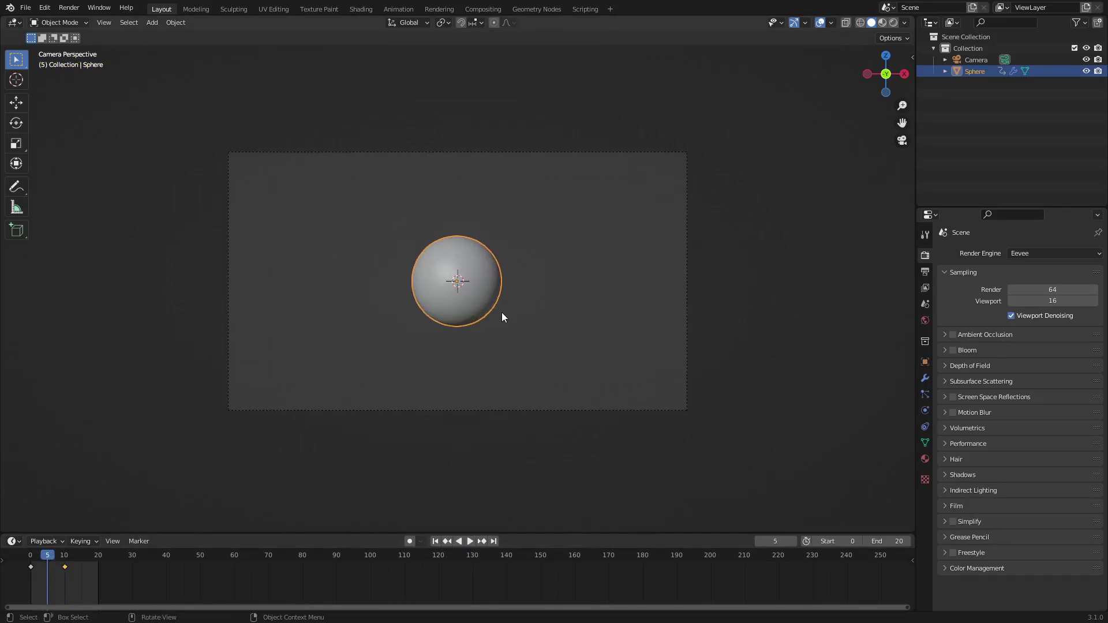
{"action": "scroll", "coordinate": [501, 316], "scroll_direction": "up", "scroll_amount": 1}
{"action": "scroll", "coordinate": [140, 572], "scroll_direction": "up", "scroll_amount": 2}
{"action": "middle_click_drag", "start_coordinate": [140, 572], "coordinate": [206, 566]}
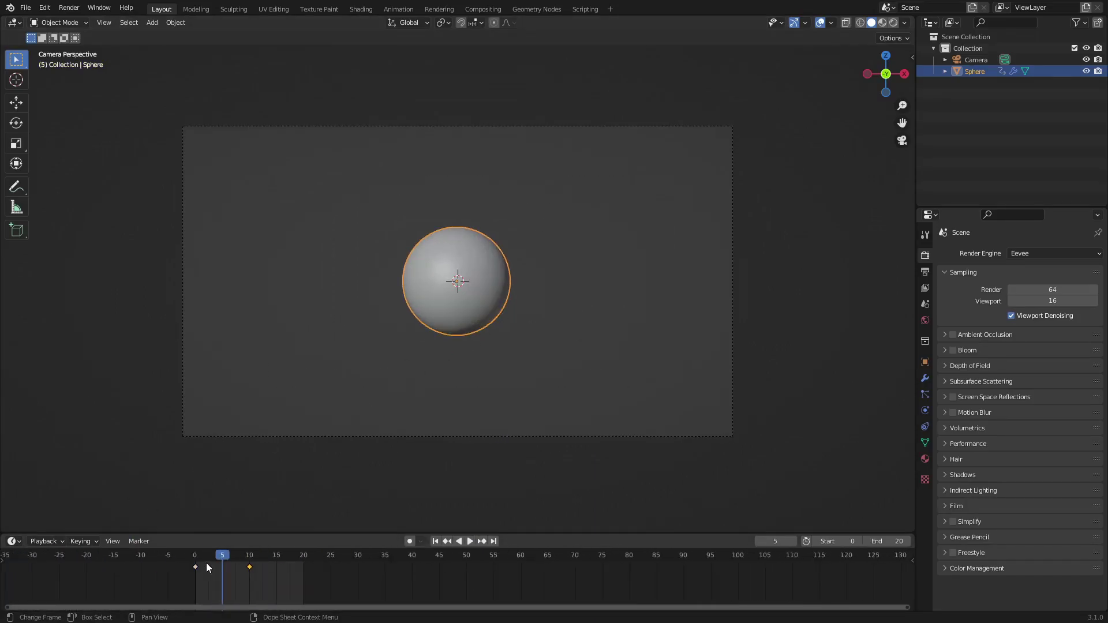
{"action": "scroll", "coordinate": [434, 282], "scroll_direction": "up", "scroll_amount": 3}
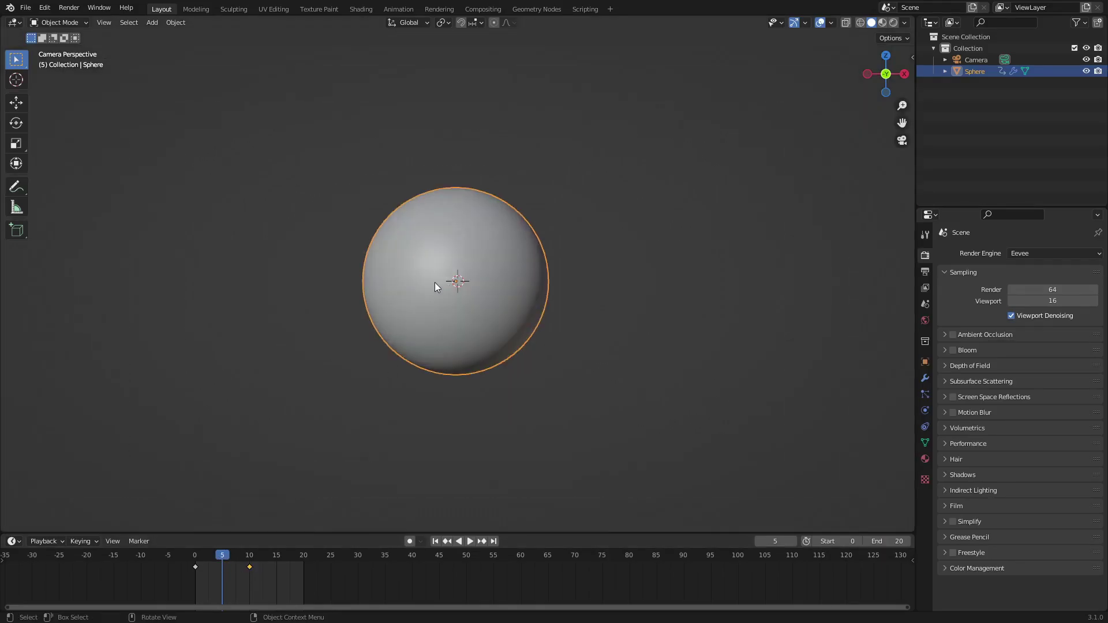
{"action": "scroll", "coordinate": [518, 337], "scroll_direction": "down", "scroll_amount": 3}
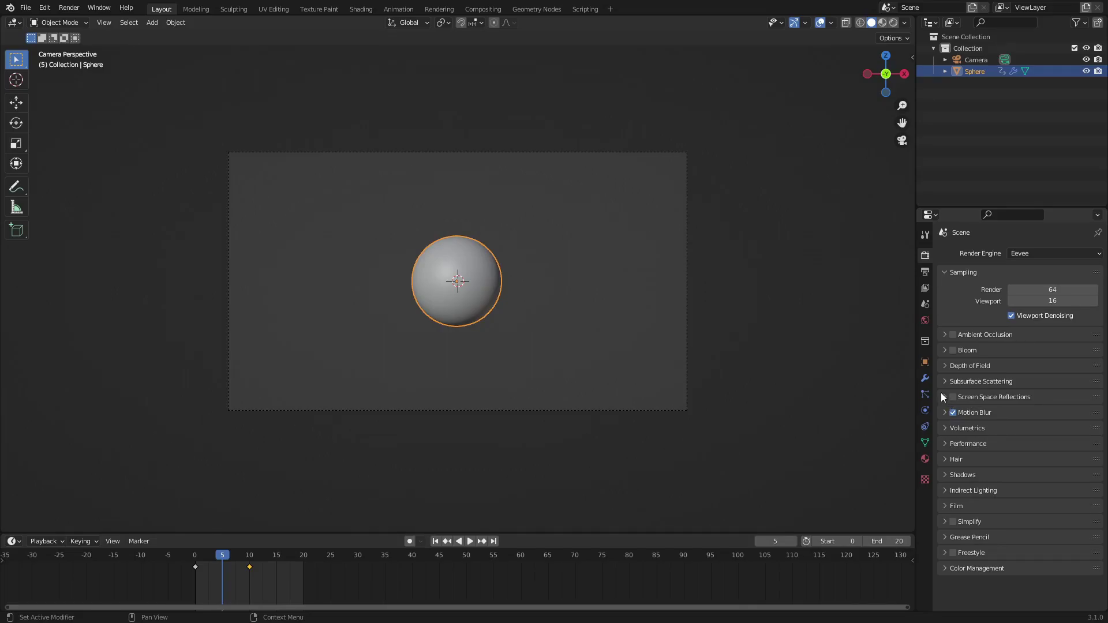
- Expand the Motion Blur settings and render frame 5 with motion blur enabled to inspect the sphere
{"action": "left_click", "coordinate": [944, 413]}
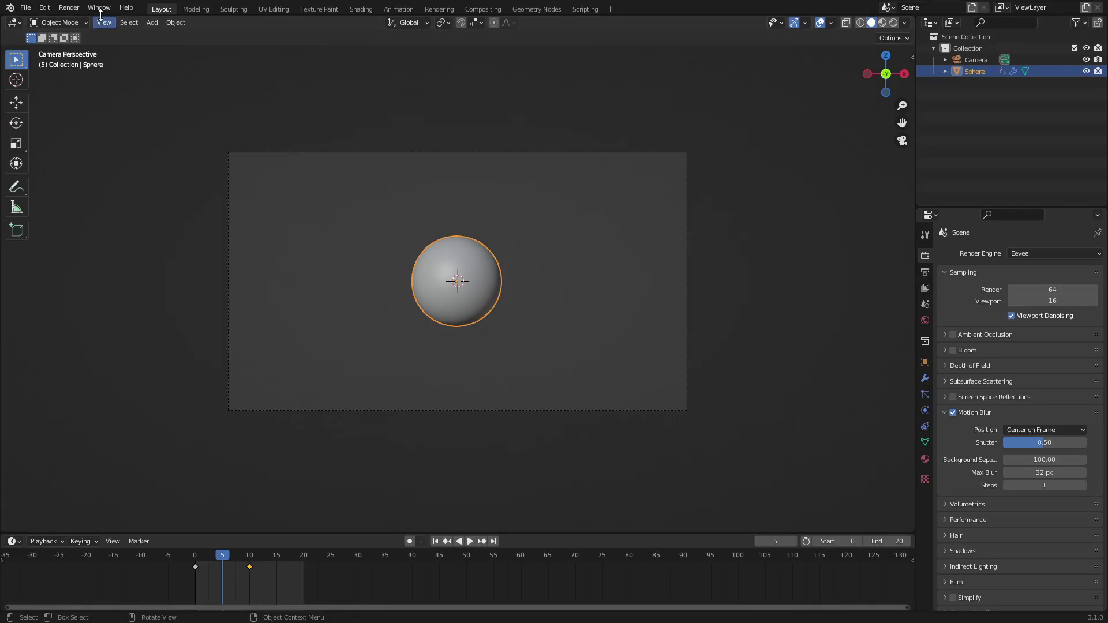
{"action": "left_click", "coordinate": [69, 8]}
{"action": "left_click", "coordinate": [440, 9]}
{"action": "scroll", "coordinate": [580, 295], "scroll_direction": "up", "scroll_amount": 3}
{"action": "scroll", "coordinate": [485, 316], "scroll_direction": "down", "scroll_amount": 6}
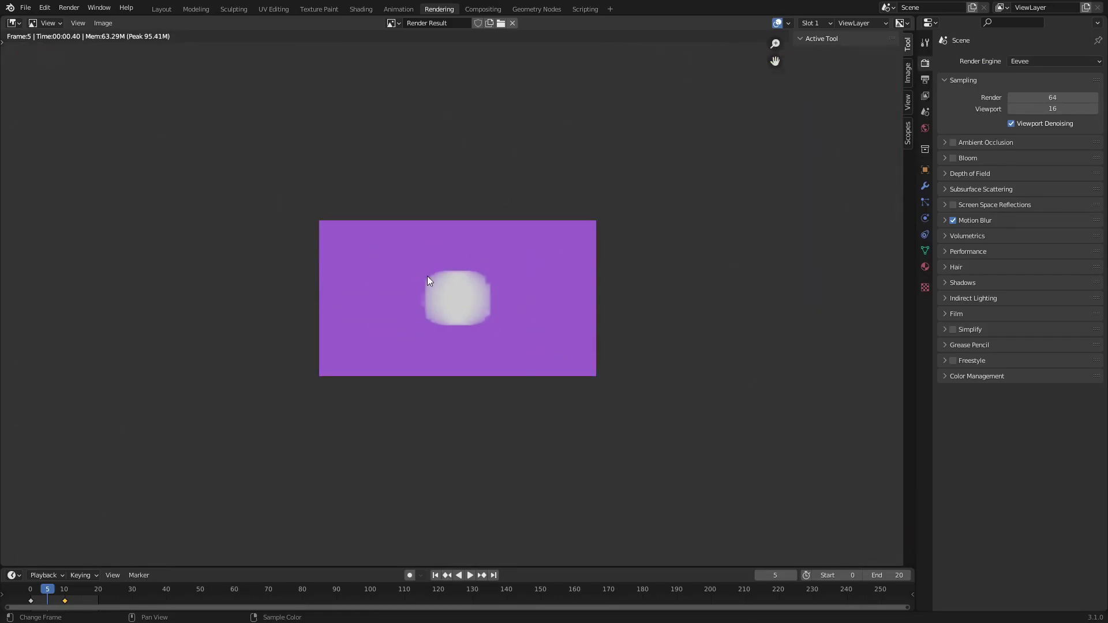
- Turn off motion blur and render frame 5 again to compare the sphere's edge
{"action": "left_click", "coordinate": [157, 9]}
{"action": "left_click", "coordinate": [953, 413]}
{"action": "left_click", "coordinate": [69, 8]}
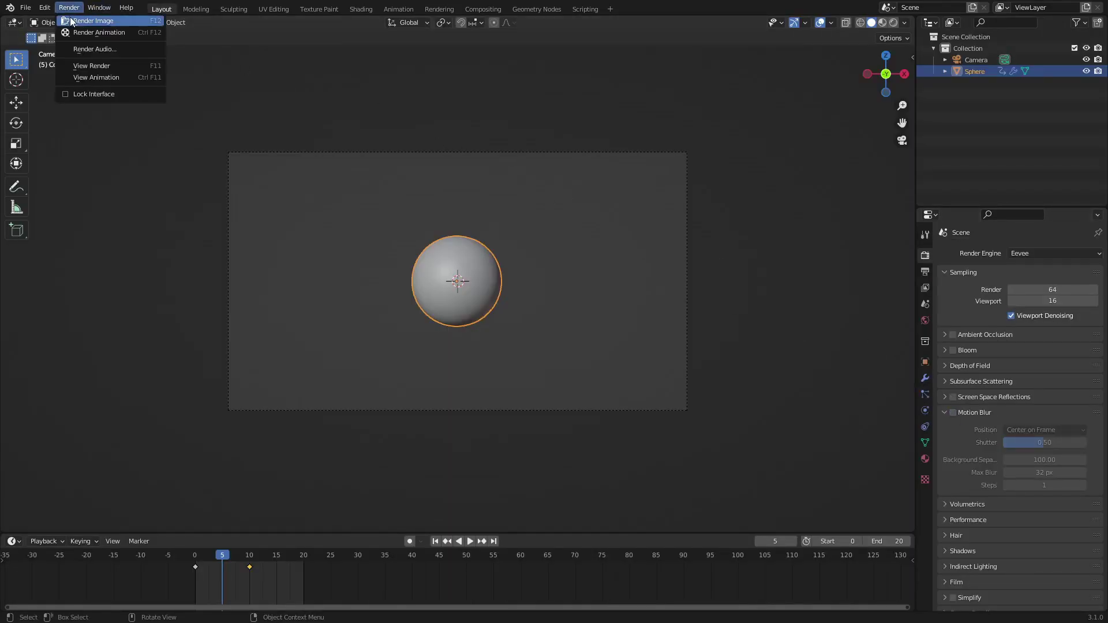
{"action": "left_click", "coordinate": [439, 9]}
{"action": "scroll", "coordinate": [470, 293], "scroll_direction": "up", "scroll_amount": 3}
{"action": "scroll", "coordinate": [470, 293], "scroll_direction": "down", "scroll_amount": 5}
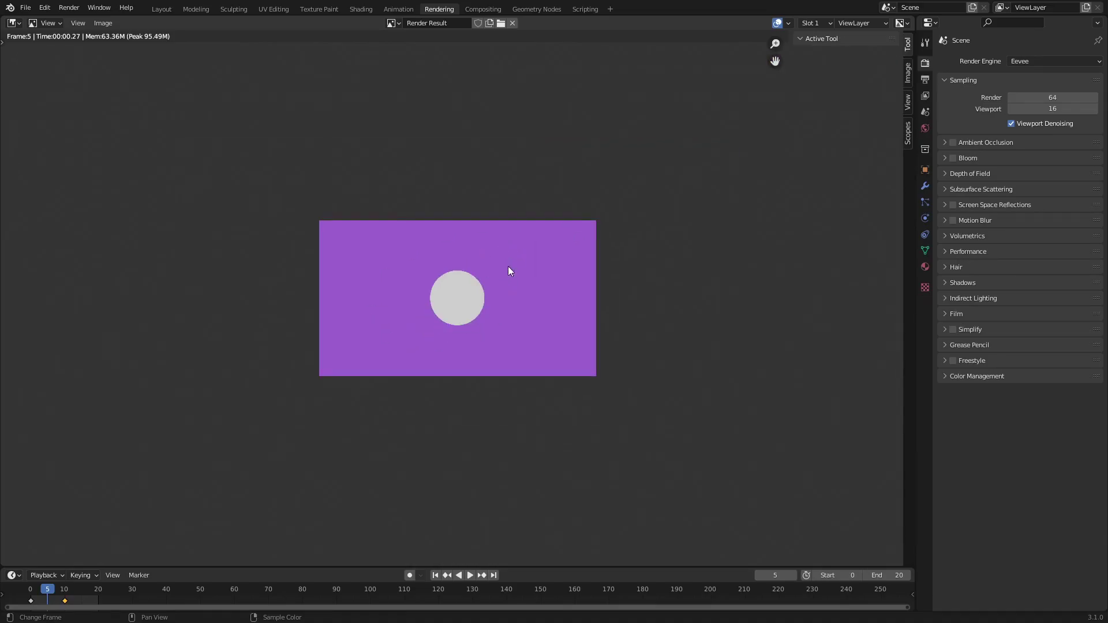
{"action": "scroll", "coordinate": [507, 269], "scroll_direction": "up", "scroll_amount": 4}
{"action": "scroll", "coordinate": [476, 296], "scroll_direction": "up", "scroll_amount": 2}
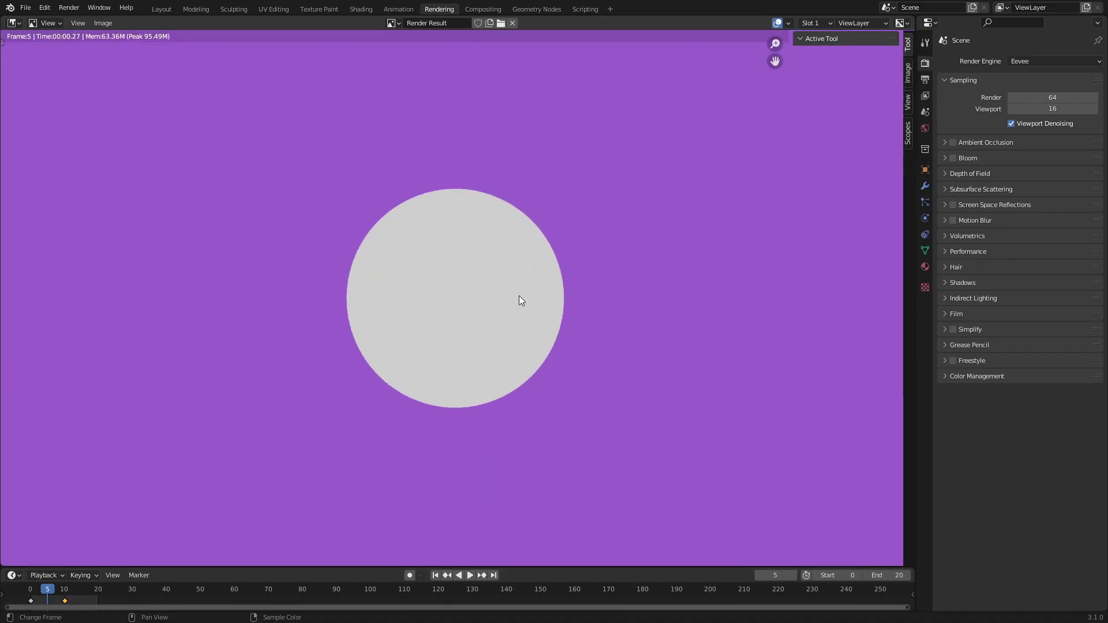
- Enable motion blur again in the Layout workspace and set its Shutter to 0.01
{"action": "left_click", "coordinate": [161, 9]}
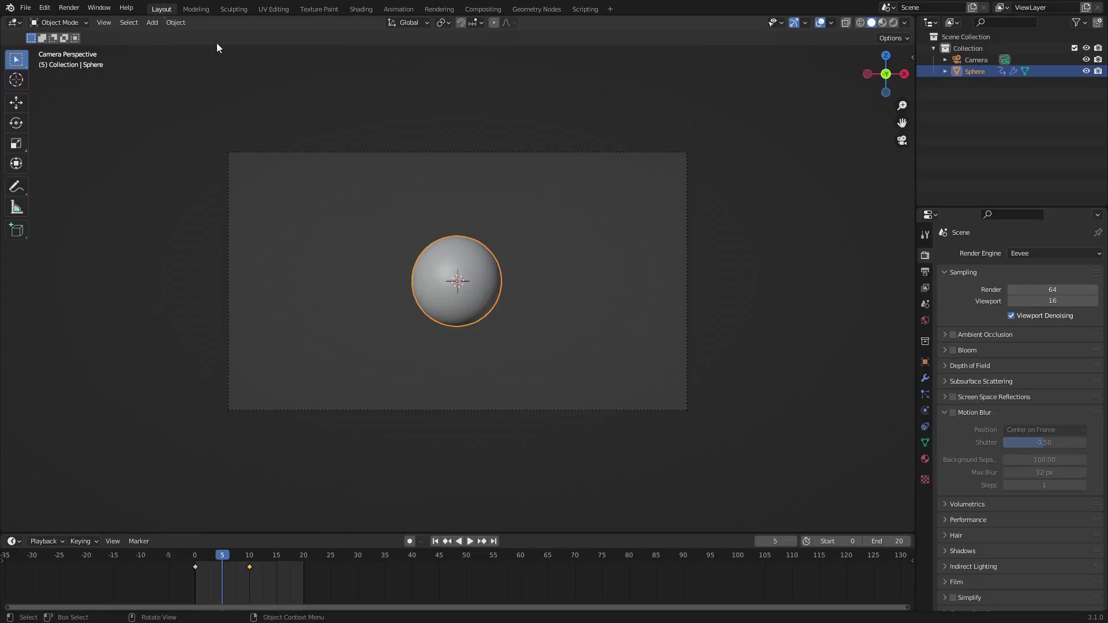
{"action": "left_click", "coordinate": [953, 413]}
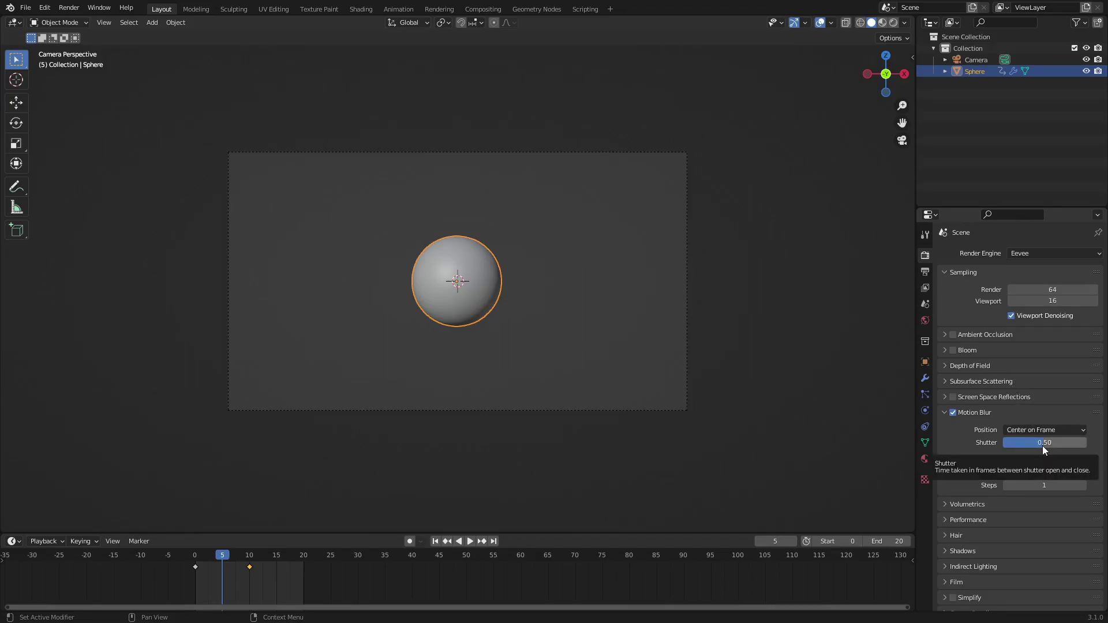
{"action": "left_click_drag", "start_coordinate": [1043, 446], "coordinate": [1022, 445]}
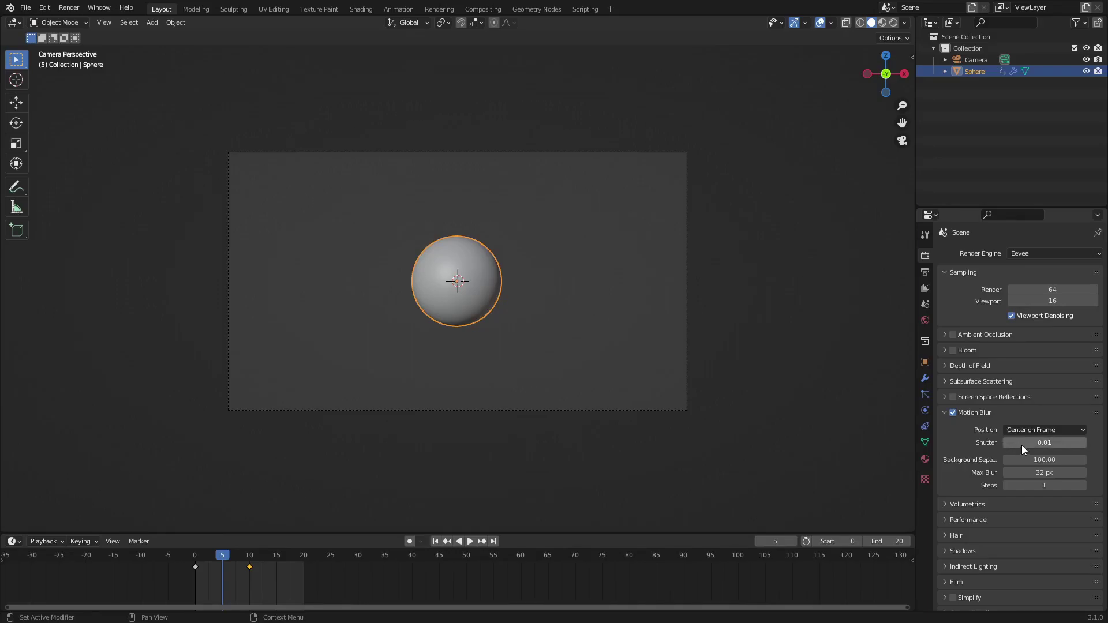
- Render frame 5 with the short shutter and examine the sphere's edge in the render result
{"action": "left_click", "coordinate": [99, 7]}
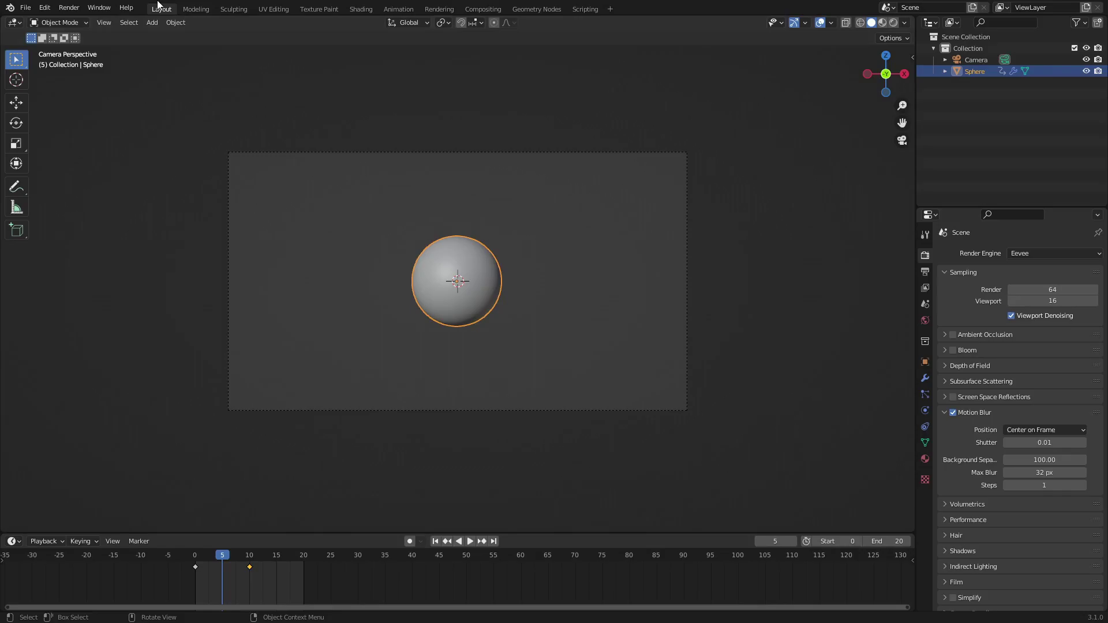
{"action": "left_click", "coordinate": [26, 8]}
{"action": "mouse_move", "coordinate": [69, 8]}
{"action": "left_click", "coordinate": [438, 9]}
{"action": "scroll", "coordinate": [565, 317], "scroll_direction": "up", "scroll_amount": 4}
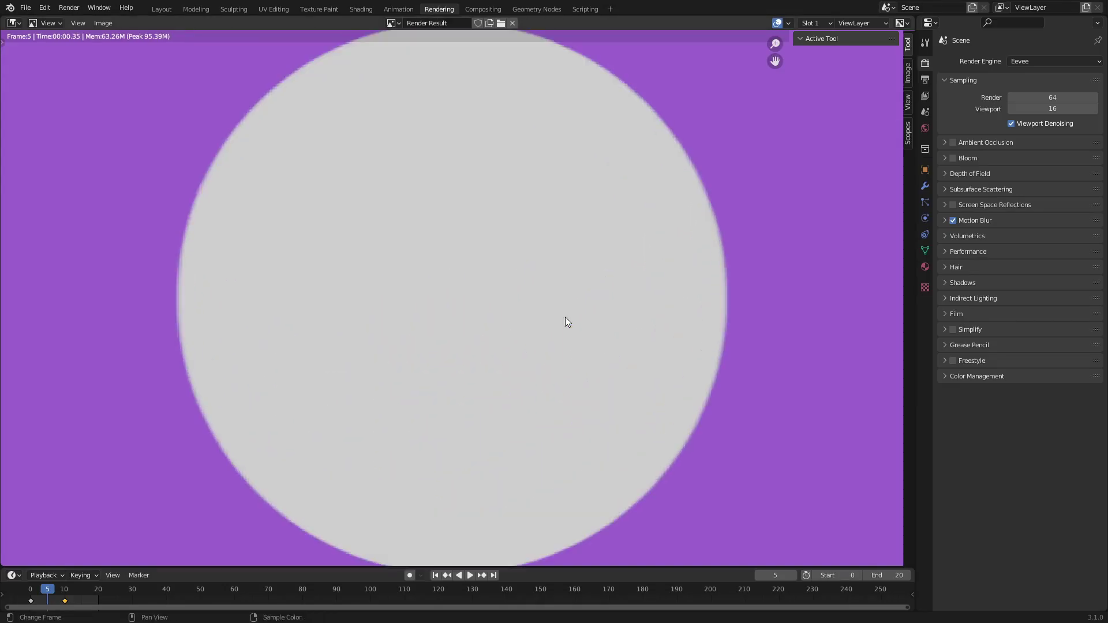
{"action": "scroll", "coordinate": [691, 218], "scroll_direction": "down", "scroll_amount": 2}
{"action": "scroll", "coordinate": [594, 264], "scroll_direction": "down", "scroll_amount": 4}
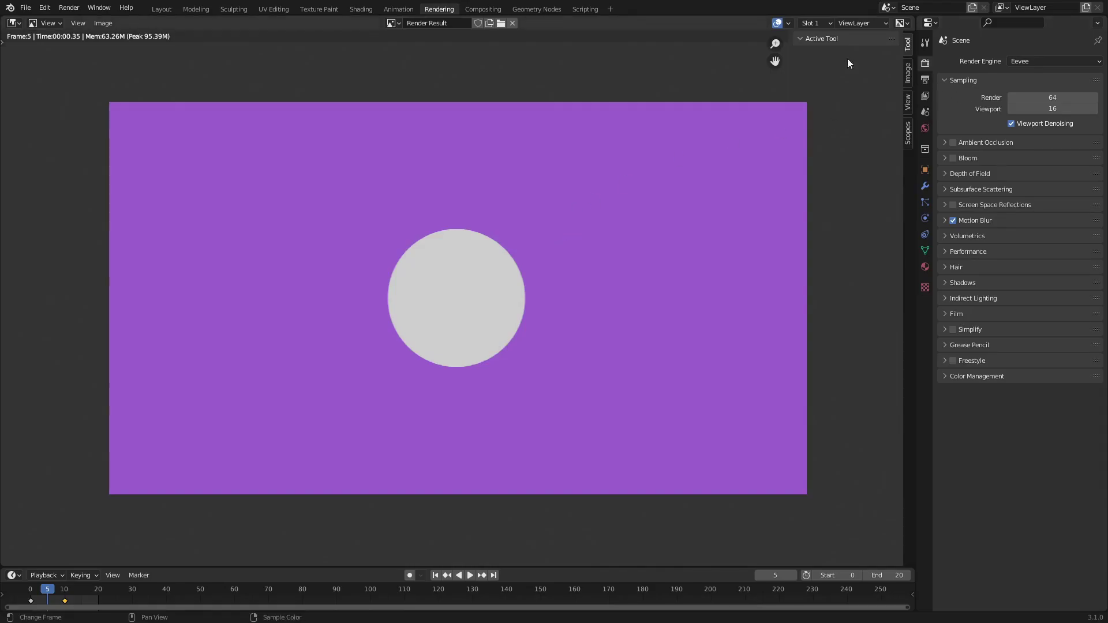
- Set the motion blur Shutter to 1.00 and render frame 5 to inspect the blur
{"action": "left_click", "coordinate": [163, 10]}
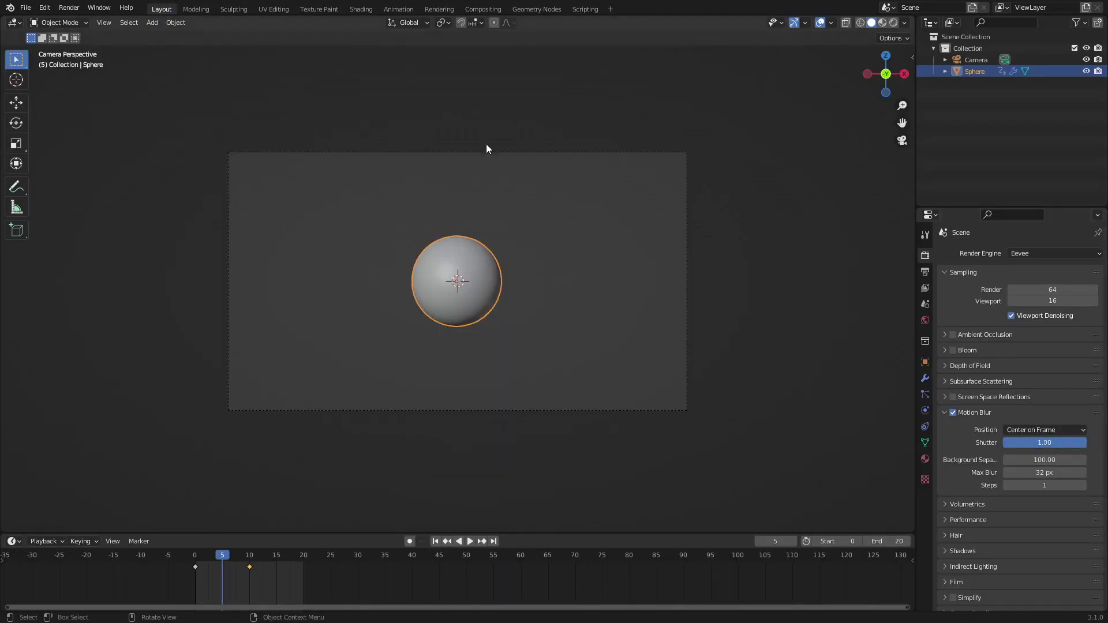
{"action": "left_click", "coordinate": [69, 8]}
{"action": "left_click", "coordinate": [67, 20]}
{"action": "left_click", "coordinate": [437, 9]}
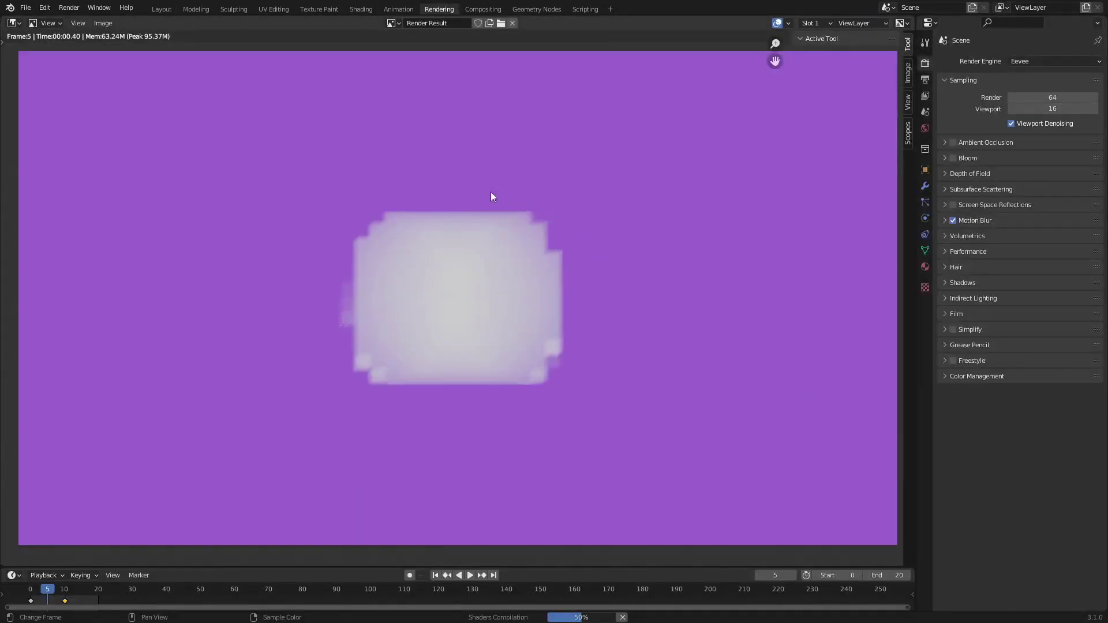
{"action": "scroll", "coordinate": [448, 317], "scroll_direction": "down", "scroll_amount": 3}
{"action": "scroll", "coordinate": [473, 323], "scroll_direction": "up", "scroll_amount": 3}
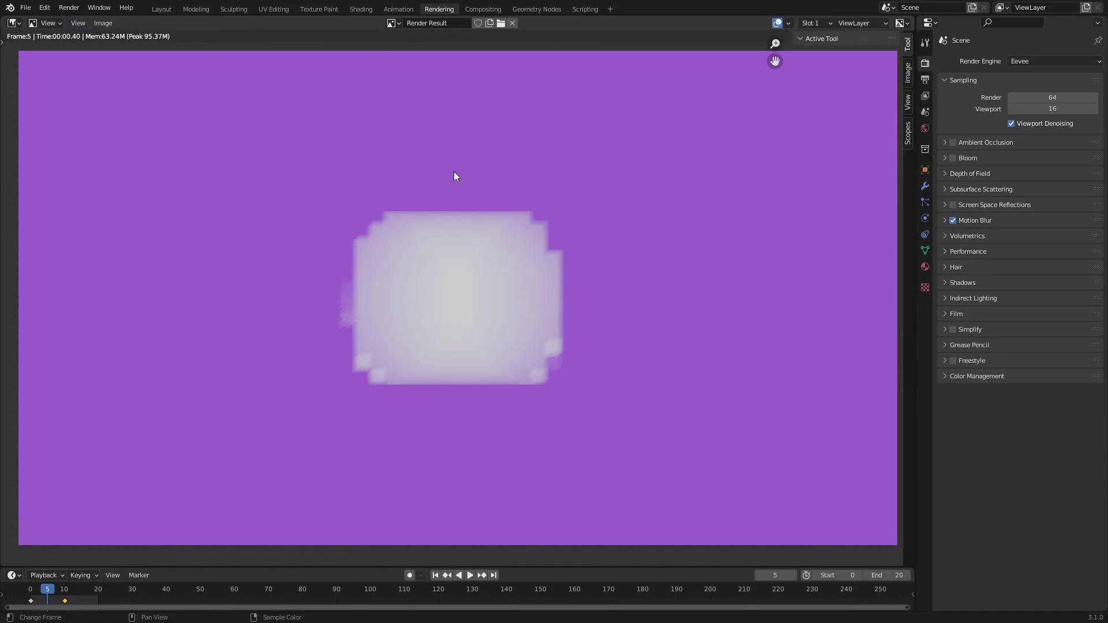
- Set the motion blur's Max Blur to 512 px and render frame 5 to inspect the blur spread
{"action": "left_click", "coordinate": [164, 9]}
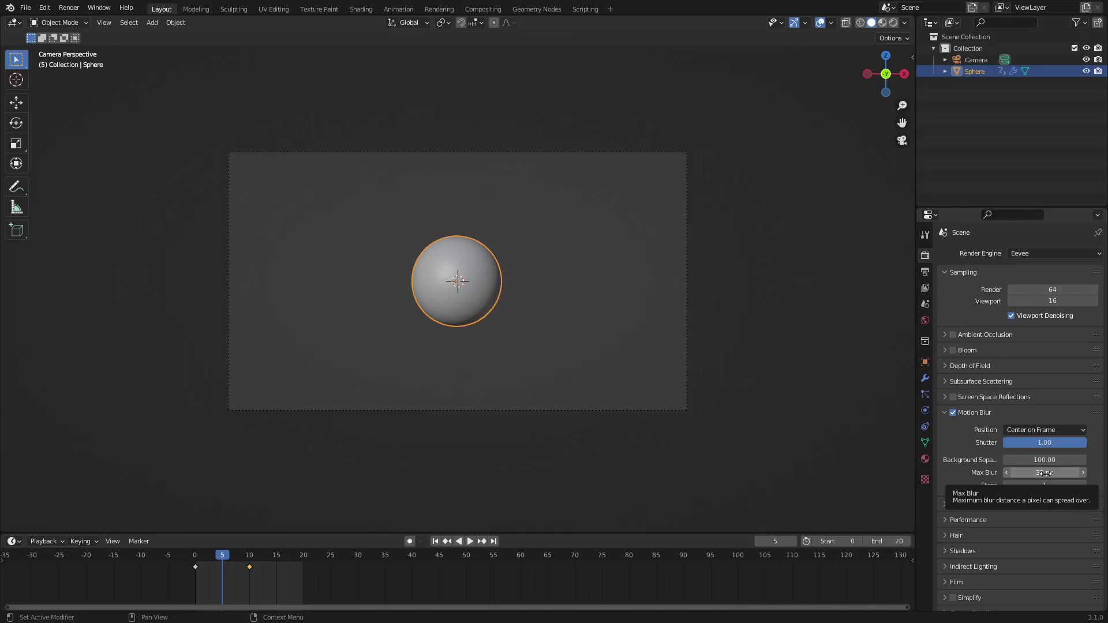
{"action": "left_click_drag", "start_coordinate": [1045, 472], "coordinate": [1086, 473]}
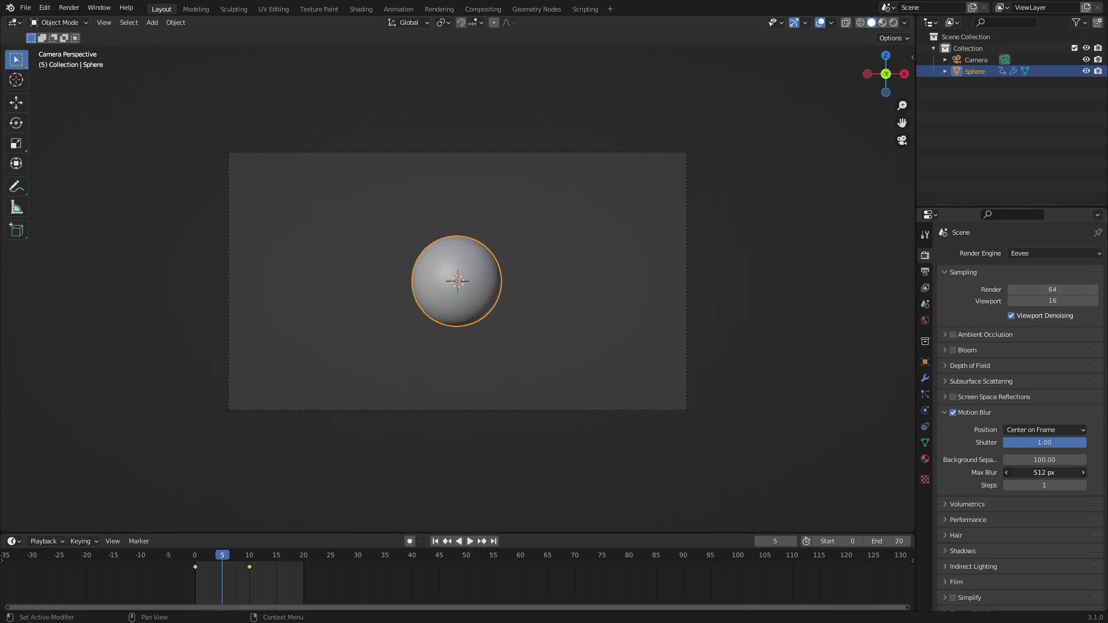
{"action": "left_click", "coordinate": [68, 7]}
{"action": "left_click", "coordinate": [74, 19]}
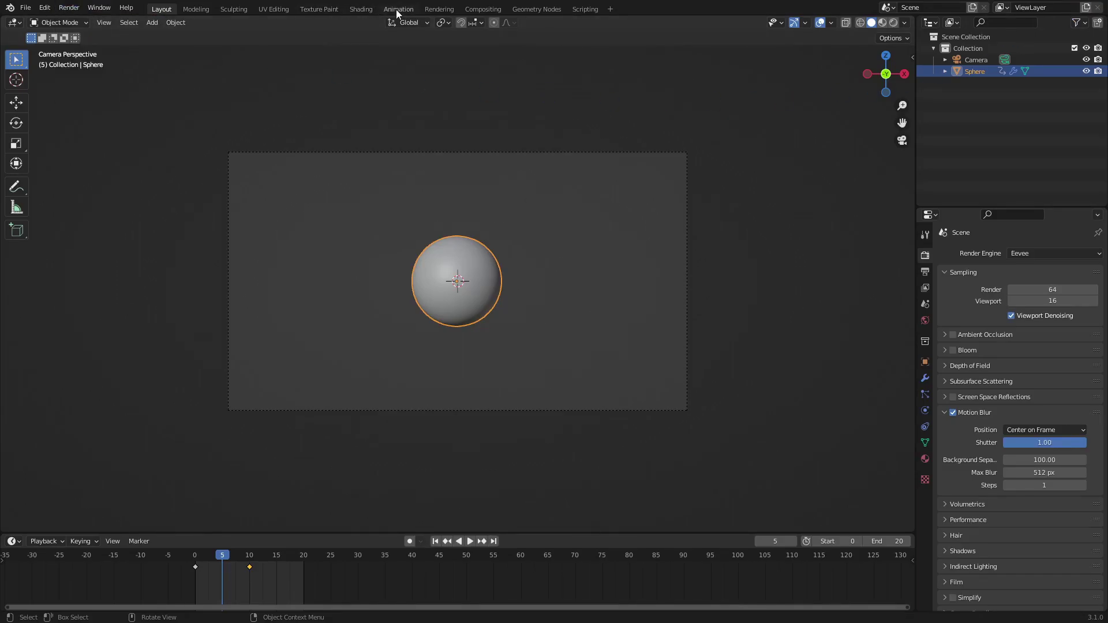
{"action": "left_click", "coordinate": [358, 10]}
{"action": "left_click", "coordinate": [438, 9]}
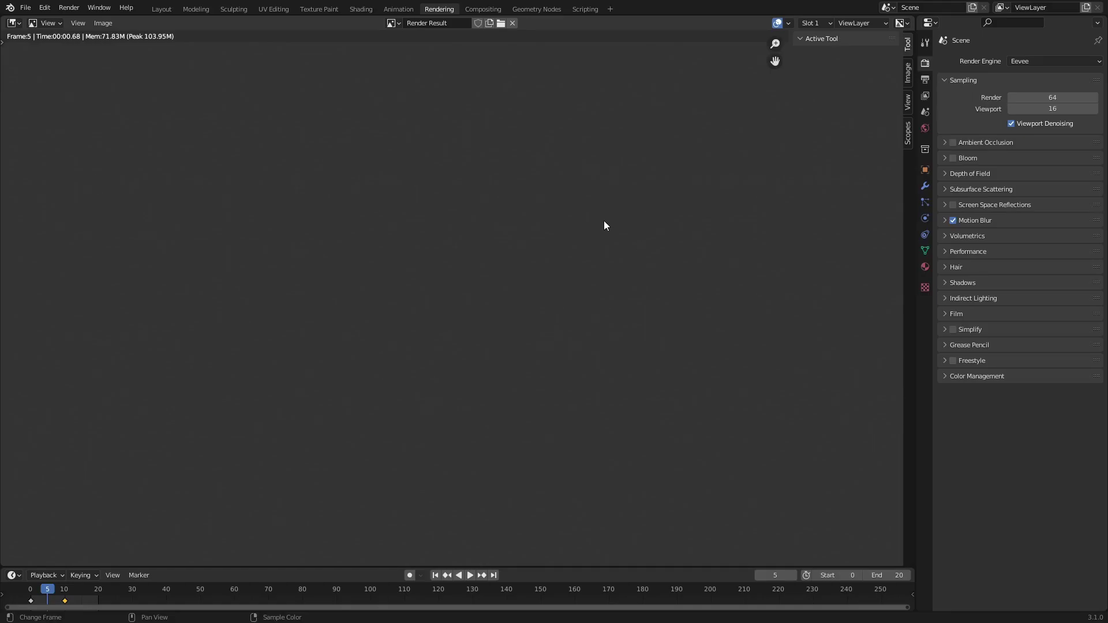
{"action": "left_click", "coordinate": [398, 9]}
{"action": "left_click", "coordinate": [446, 9]}
{"action": "scroll", "coordinate": [639, 244], "scroll_direction": "up", "scroll_amount": 1}
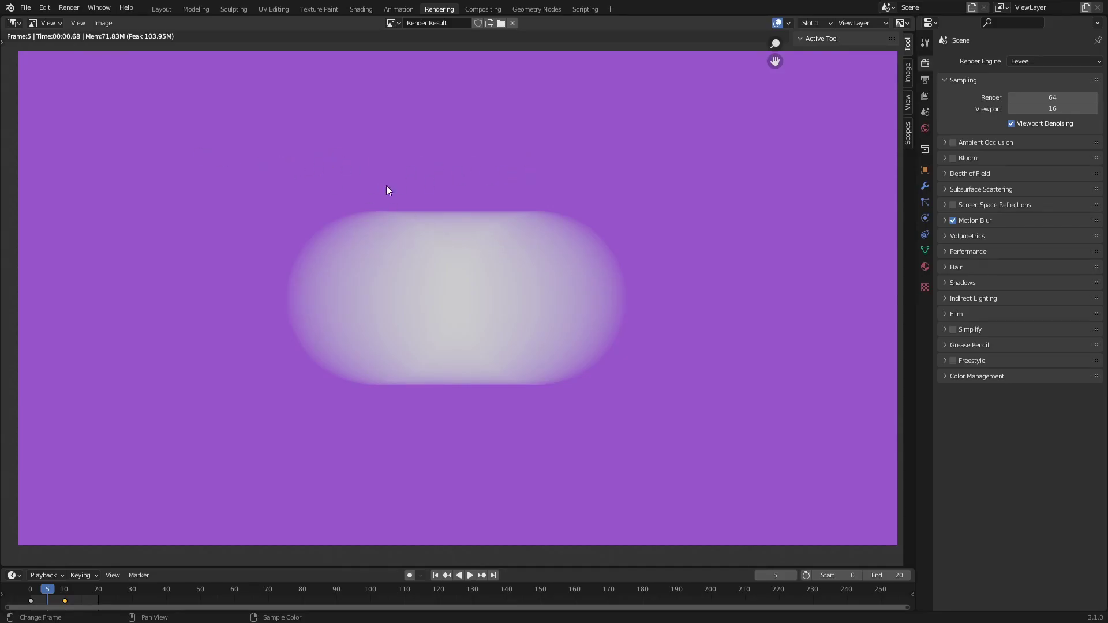
{"action": "scroll", "coordinate": [426, 287], "scroll_direction": "up", "scroll_amount": 2}
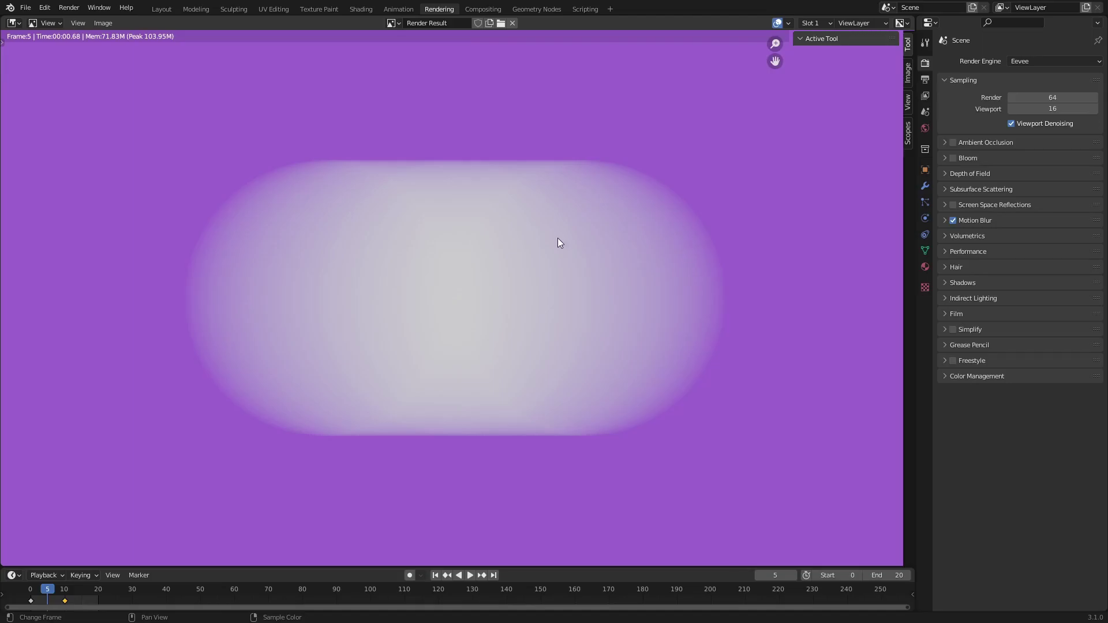
- Try motion blur Background Separation values of 80.1, 20 and 23.02 in the Layout workspace
{"action": "left_click", "coordinate": [162, 9]}
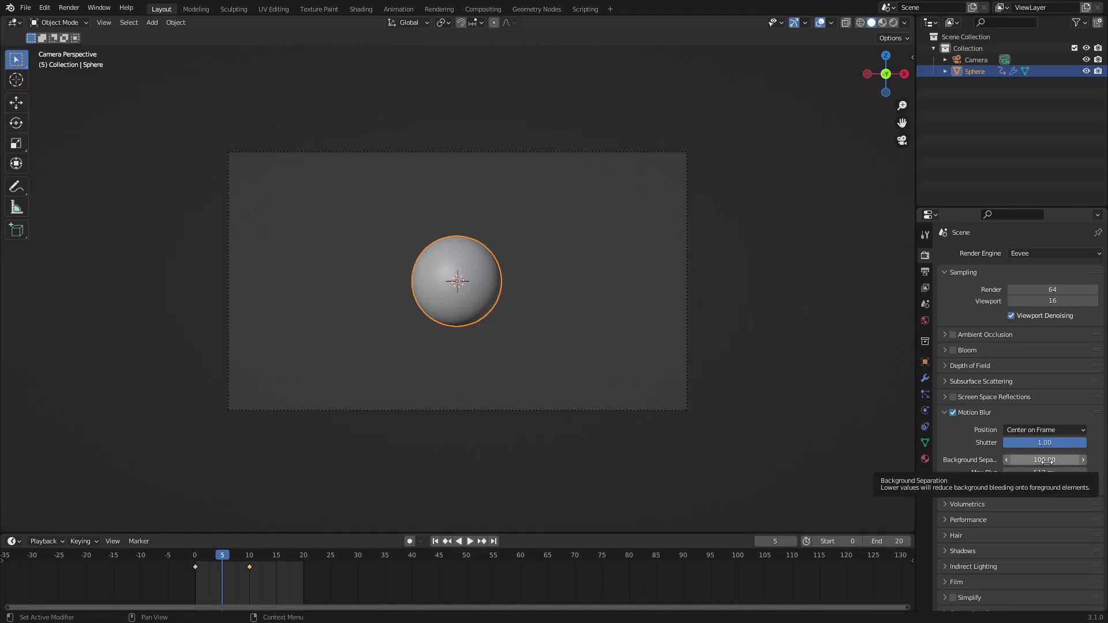
{"action": "left_click", "coordinate": [1045, 460]}
{"action": "type", "text": "80.1"}
{"action": "key", "text": "Return"}
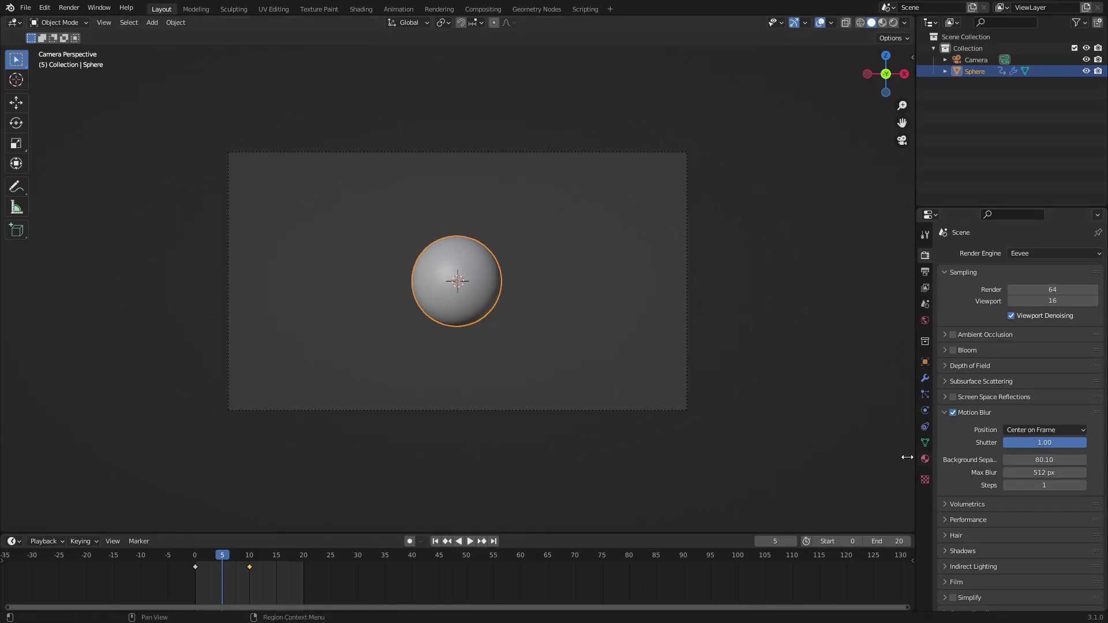
{"action": "left_click", "coordinate": [1044, 460]}
{"action": "type", "text": "20"}
{"action": "key", "text": "Return"}
{"action": "scroll", "coordinate": [452, 287], "scroll_direction": "up", "scroll_amount": 3}
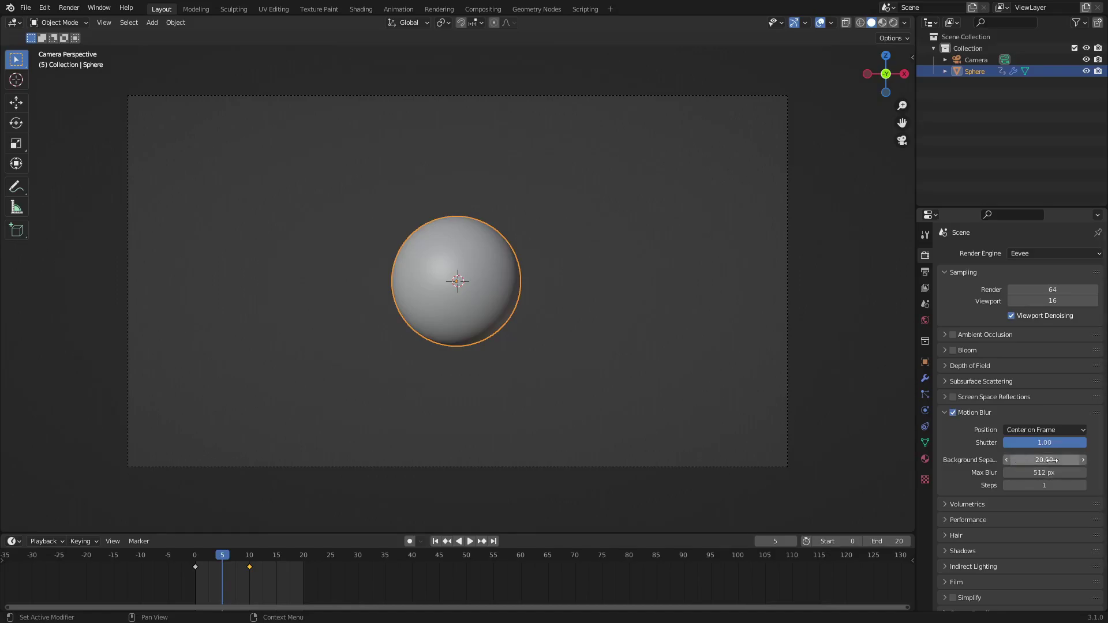
{"action": "left_click_drag", "start_coordinate": [1044, 460], "coordinate": [1062, 460]}
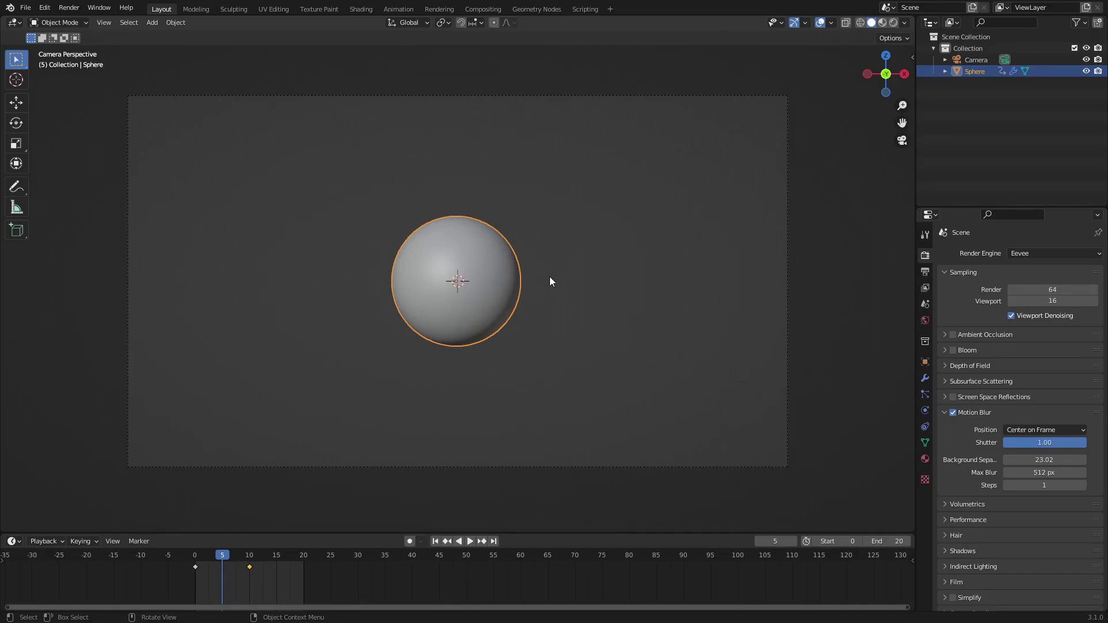
- Set the motion blur's Background Separation to 100 and its Max Blur to 64 px
{"action": "left_click", "coordinate": [1044, 461]}
{"action": "type", "text": "100"}
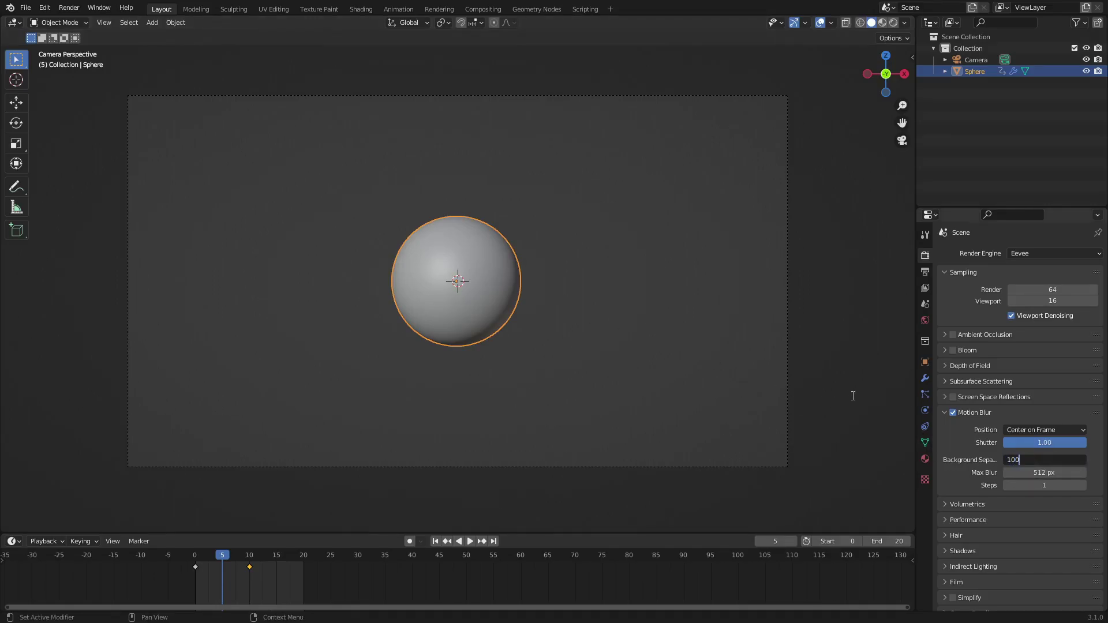
{"action": "key", "text": "Return"}
{"action": "left_click", "coordinate": [1057, 472]}
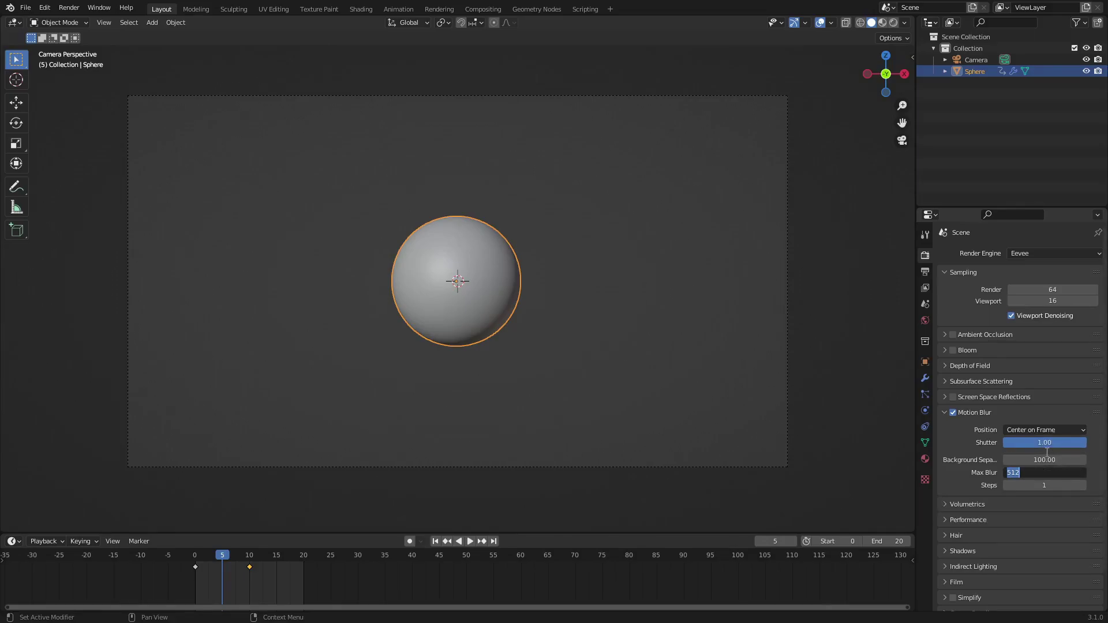
{"action": "type", "text": "64"}
{"action": "key", "text": "Return"}
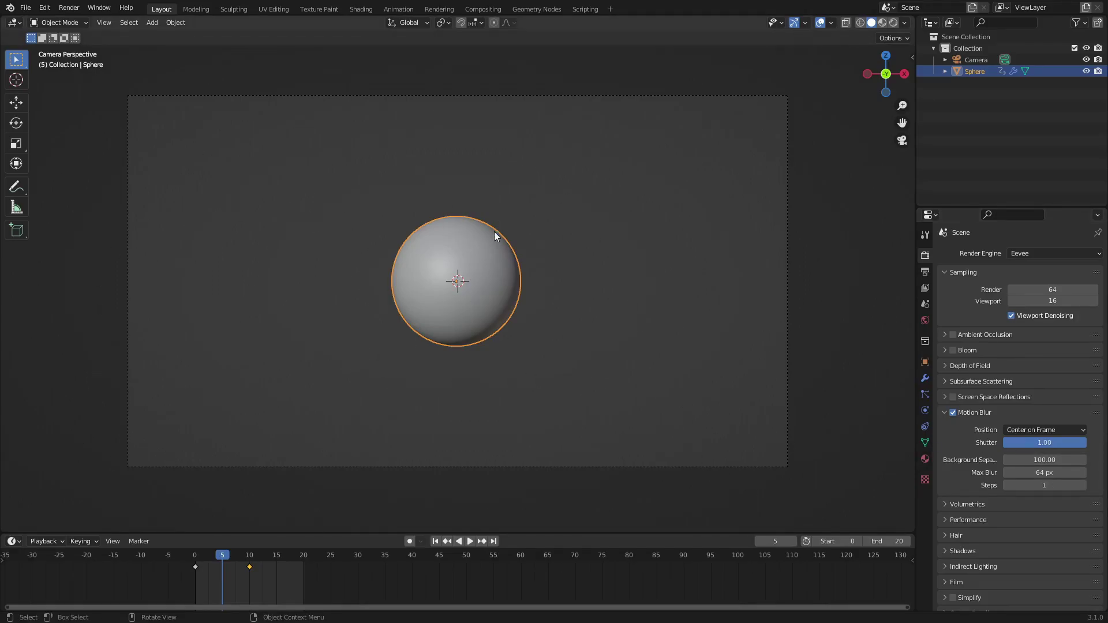
- Set the motion blur Steps to 12 and render frame 5 to inspect the blur
{"action": "double_click", "coordinate": [1045, 486]}
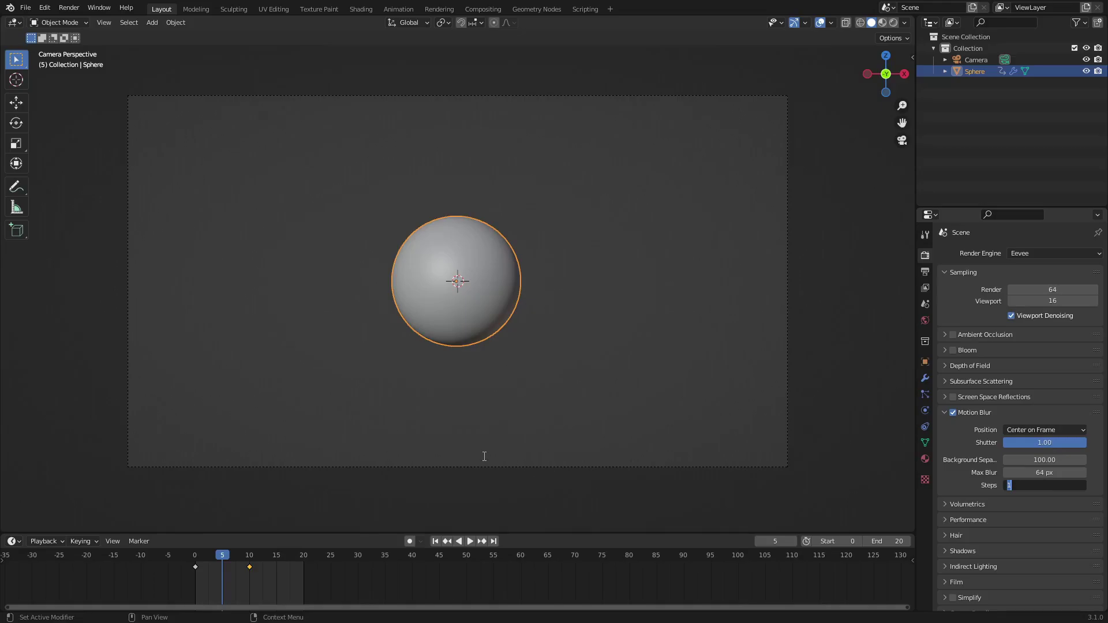
{"action": "type", "text": "12"}
{"action": "key", "text": "Return"}
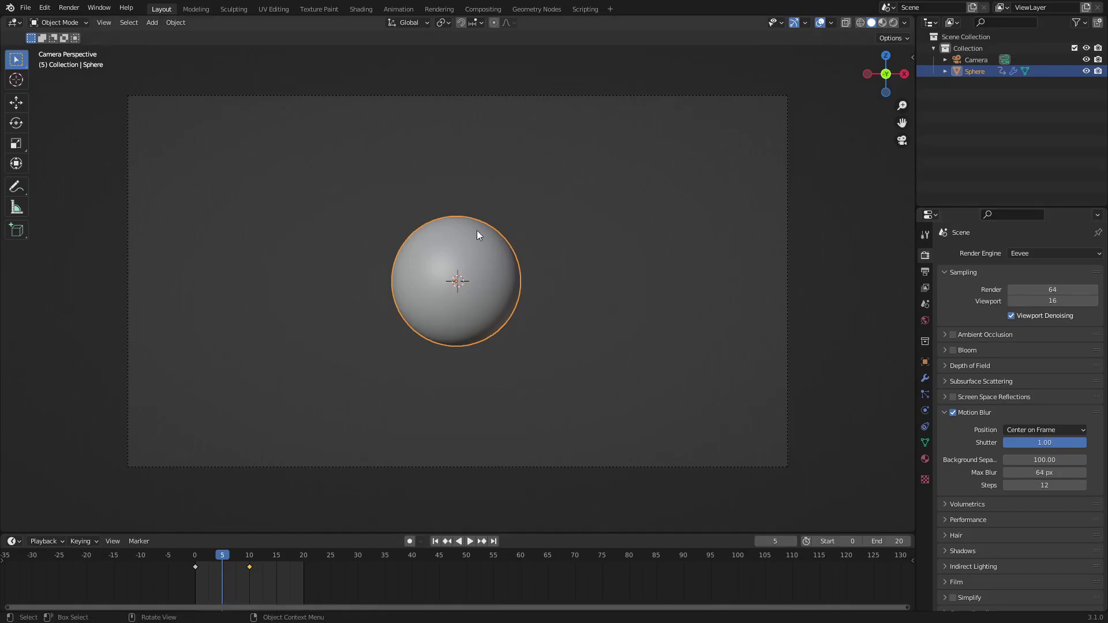
{"action": "left_click", "coordinate": [67, 11]}
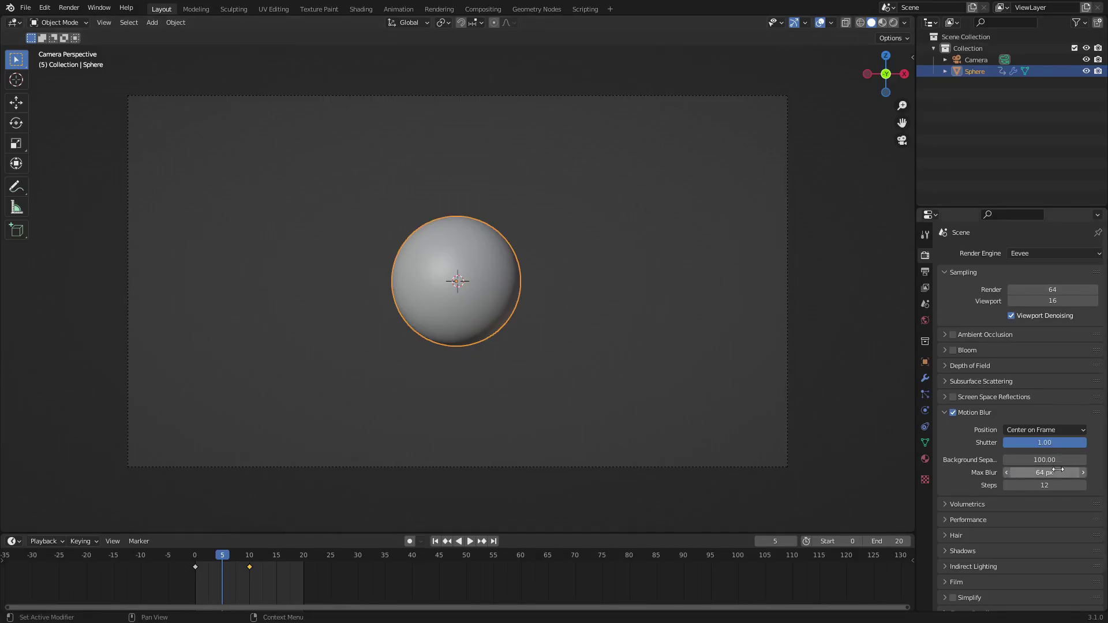
- Set the motion blur Shutter to 0.50
{"action": "left_click", "coordinate": [1063, 439]}
{"action": "type", "text": "0.5"}
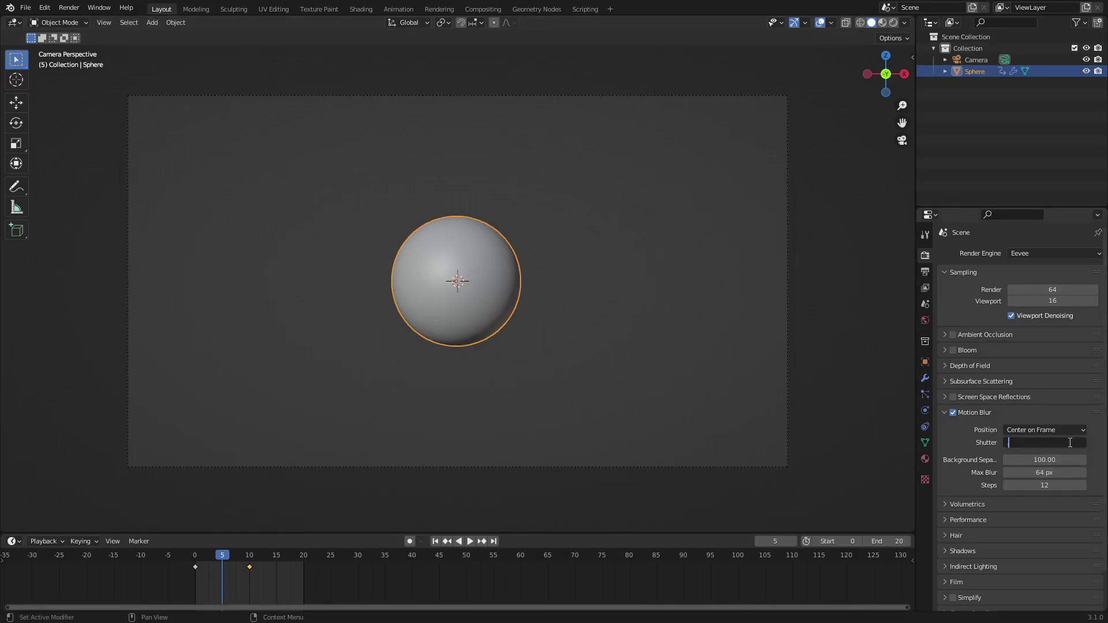
{"action": "key", "text": "Return"}
- Delete the sphere and add a Monkey mesh in its place at the scene's centre
{"action": "key", "text": "Delete"}
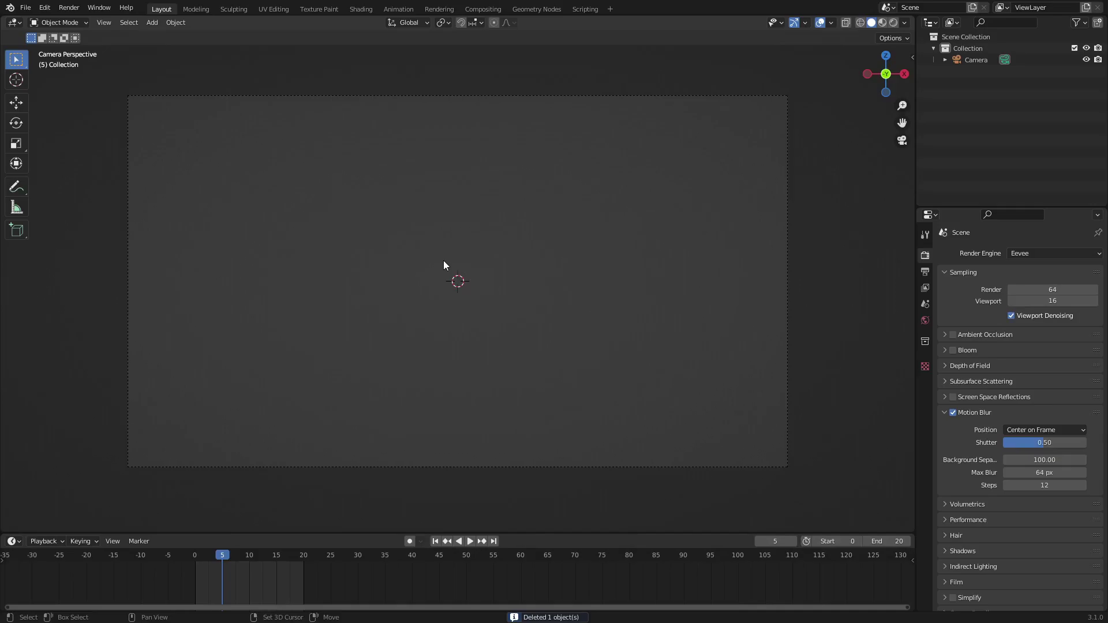
{"action": "key", "text": "shift+a"}
{"action": "key", "text": "shift+a"}
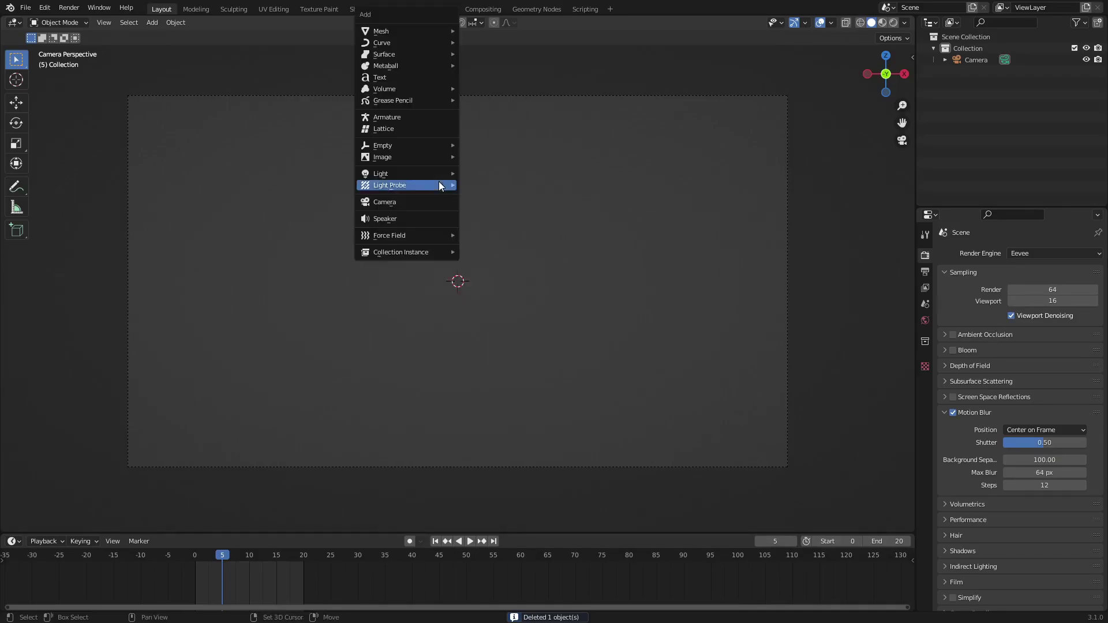
{"action": "mouse_move", "coordinate": [396, 31]}
{"action": "left_click", "coordinate": [503, 125]}
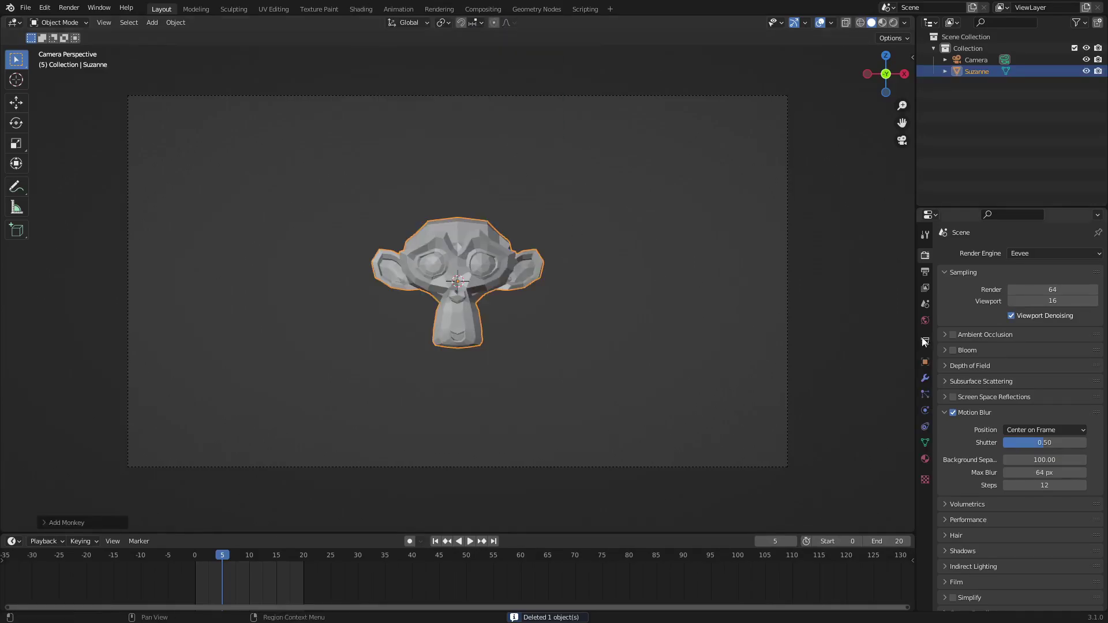
- Add a Subdivision Surface modifier to the monkey head and shade it smooth
{"action": "left_click", "coordinate": [925, 378]}
{"action": "left_click", "coordinate": [984, 254]}
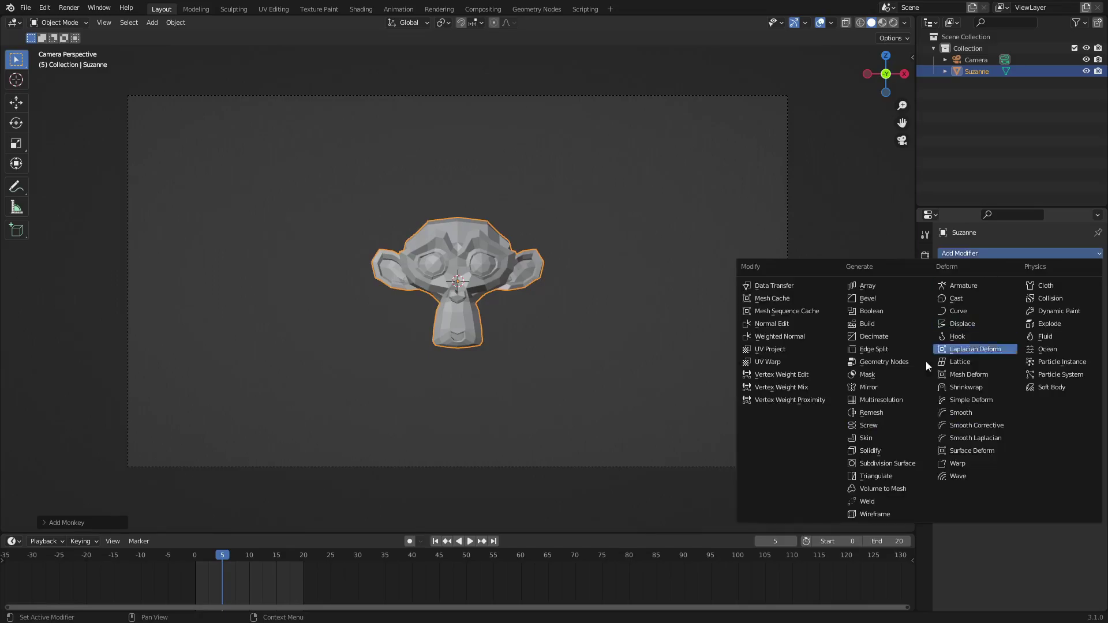
{"action": "left_click", "coordinate": [895, 466]}
{"action": "left_click", "coordinate": [177, 22]}
{"action": "left_click", "coordinate": [239, 264]}
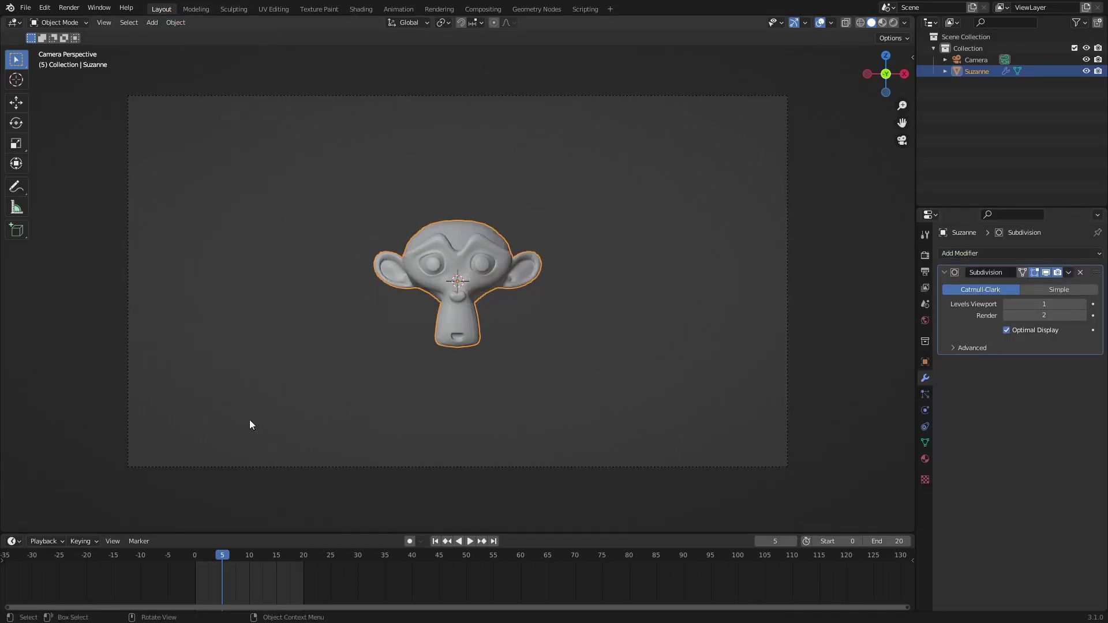
- At frame 0, move the monkey head along negative X out of the camera frame and insert a keyframe
{"action": "left_click", "coordinate": [436, 541]}
{"action": "key", "text": "g"}
{"action": "key", "text": "x"}
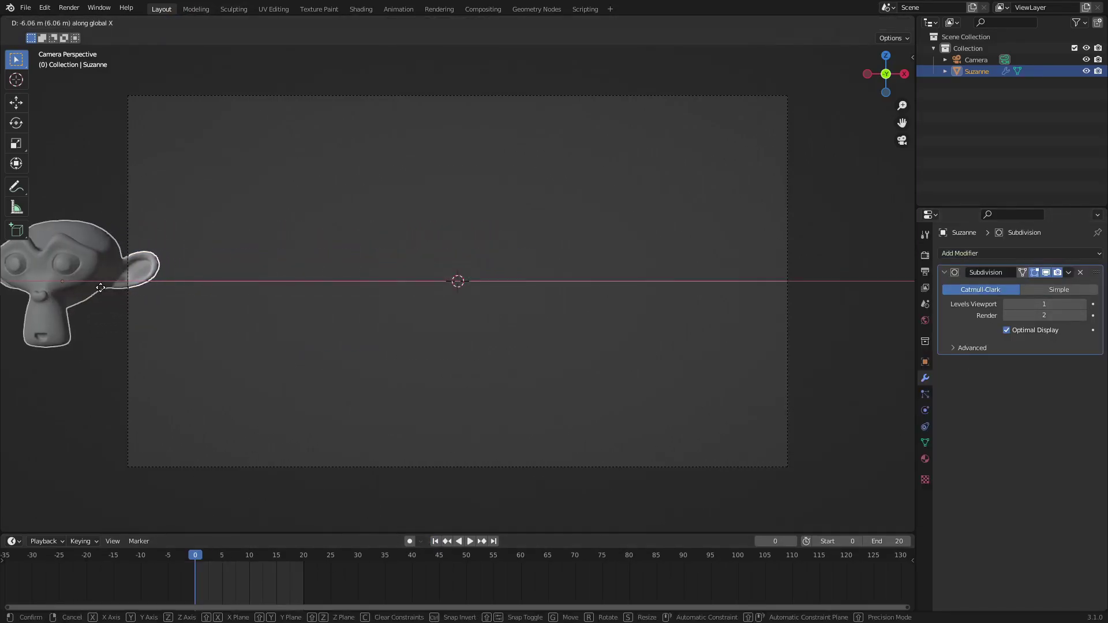
{"action": "left_click", "coordinate": [59, 295]}
{"action": "key", "text": "i"}
{"action": "left_click", "coordinate": [401, 191]}
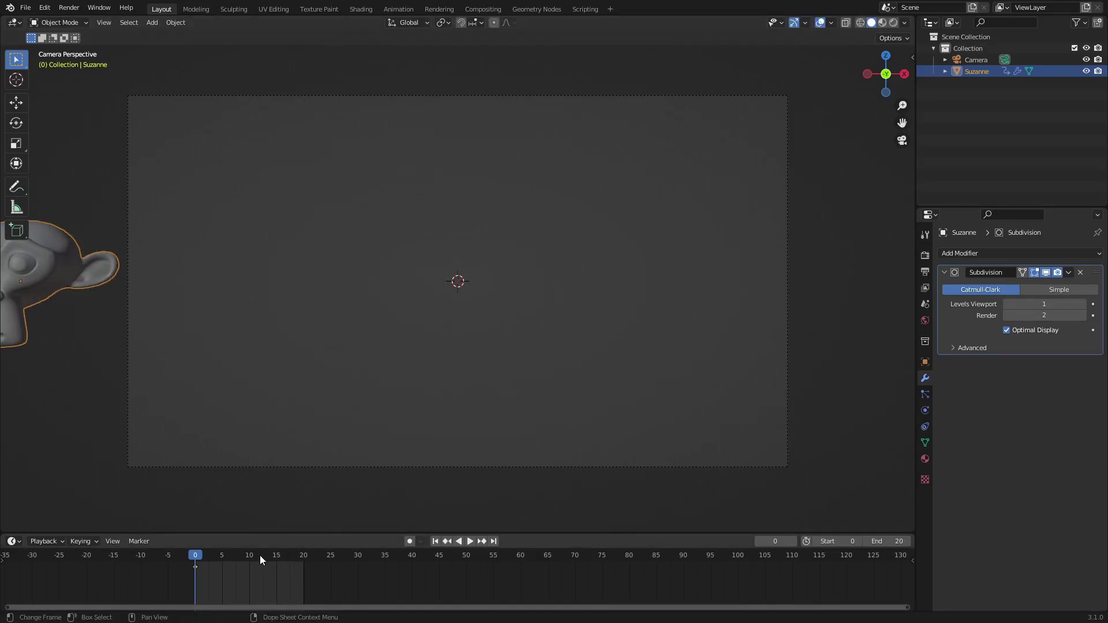
- At frame 20, move the monkey head along positive X past the opposite edge of the camera frame and insert a keyframe
{"action": "mouse_move", "coordinate": [306, 555]}
{"action": "left_mouse_down"}
{"action": "mouse_move", "coordinate": [317, 560]}
{"action": "mouse_move", "coordinate": [303, 557]}
{"action": "left_mouse_up"}
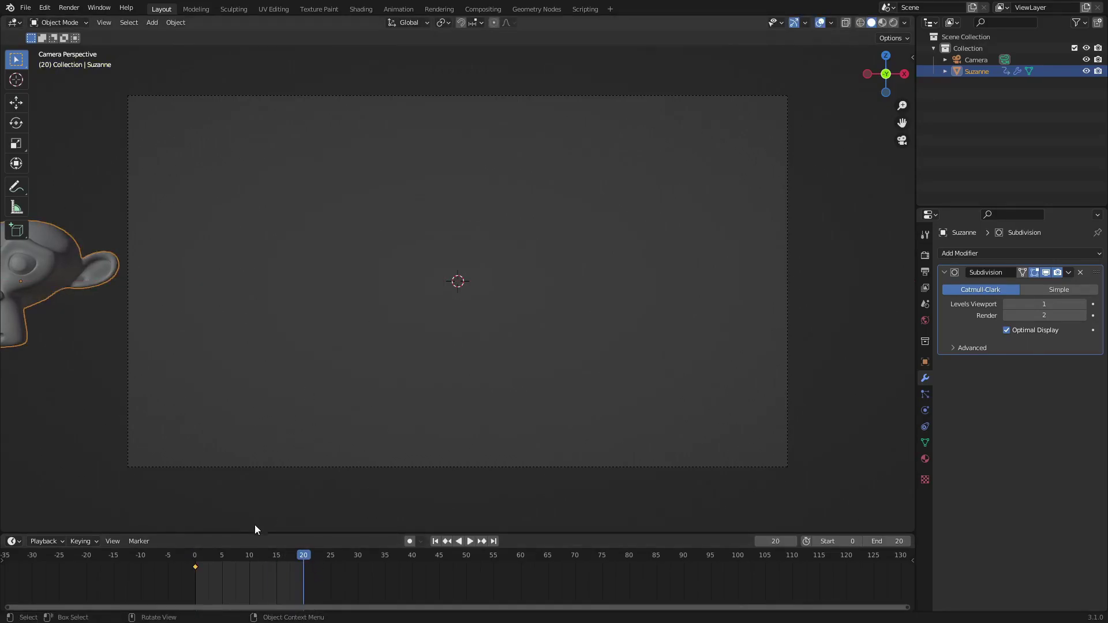
{"action": "key", "text": "g"}
{"action": "key", "text": "x"}
{"action": "left_click", "coordinate": [268, 343]}
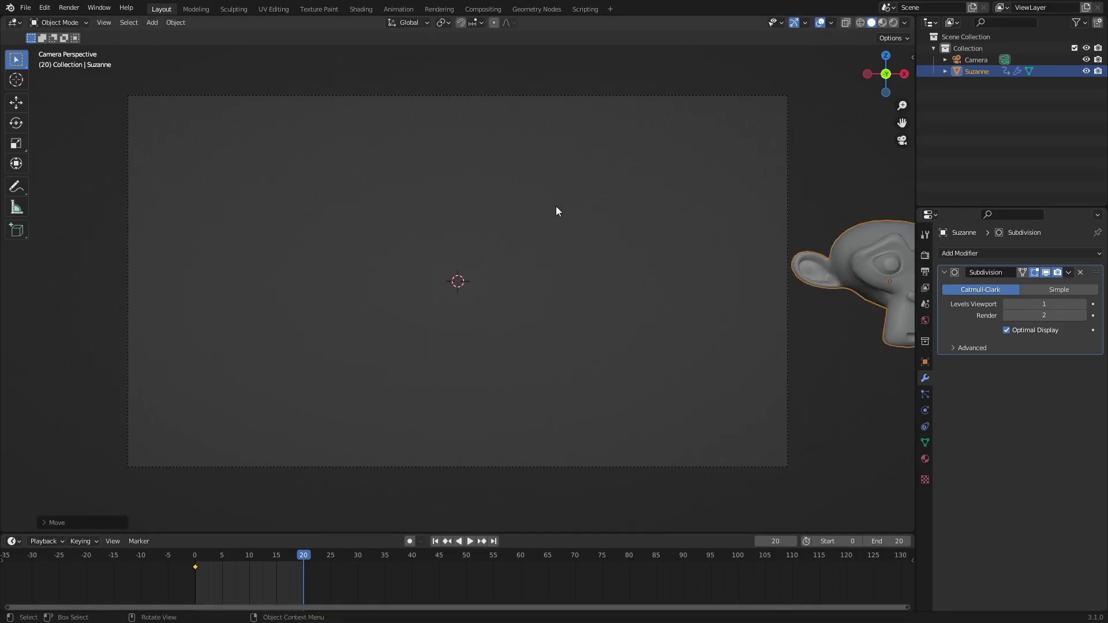
{"action": "key", "text": "i"}
{"action": "left_click", "coordinate": [556, 207]}
- Play the monkey's animation, stop it at frame 9 and render that frame
{"action": "left_click", "coordinate": [470, 541]}
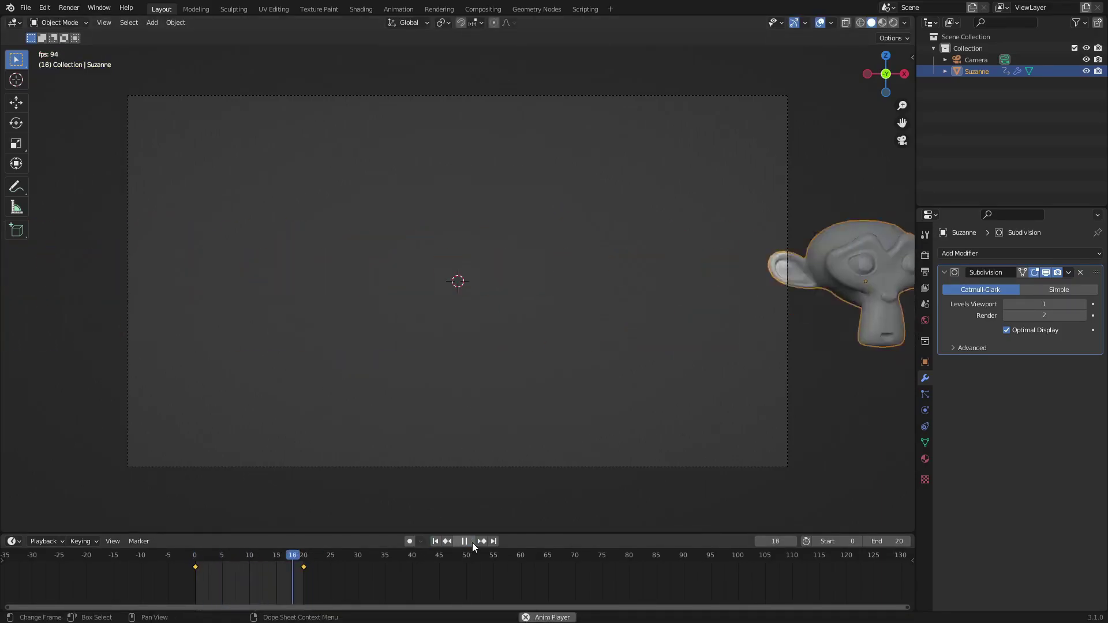
{"action": "left_click_drag", "start_coordinate": [238, 556], "coordinate": [244, 556]}
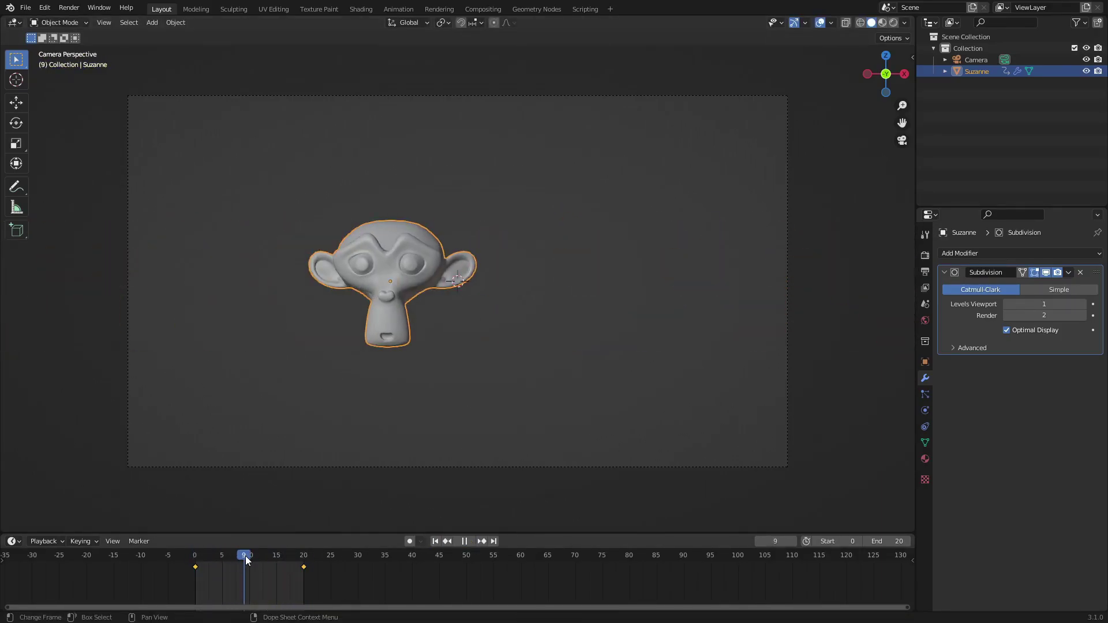
{"action": "left_click", "coordinate": [68, 7]}
{"action": "left_click", "coordinate": [78, 21]}
- Assign the existing emission material to the monkey head, then replace it with a new Principled BSDF material
{"action": "left_click", "coordinate": [926, 458]}
{"action": "left_click", "coordinate": [946, 302]}
{"action": "left_click", "coordinate": [974, 311]}
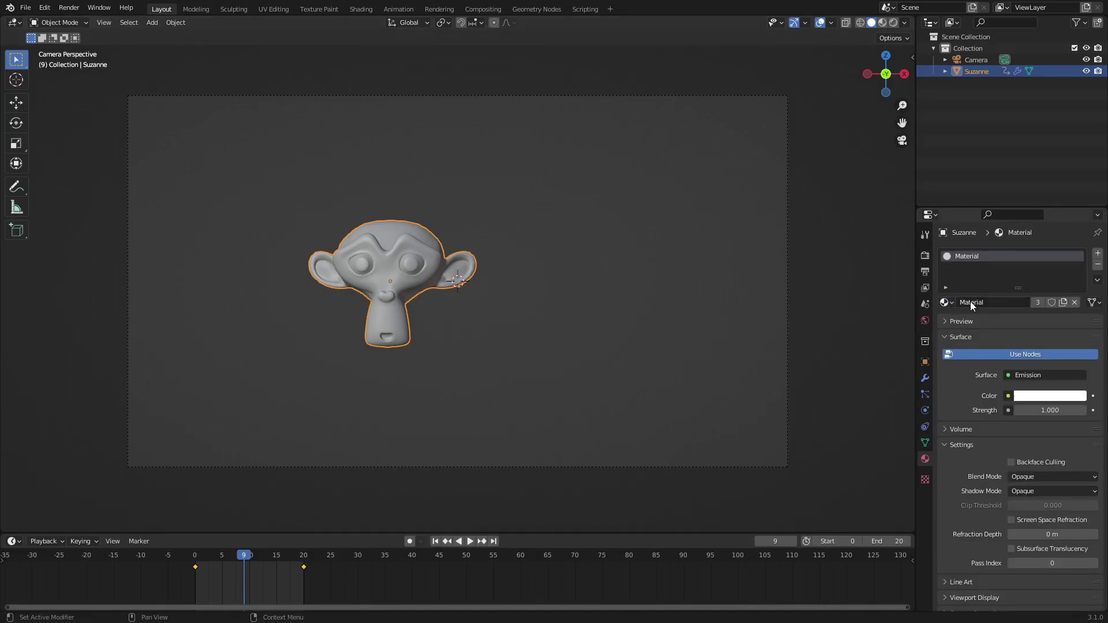
{"action": "left_click", "coordinate": [1098, 264]}
{"action": "left_click", "coordinate": [1041, 300]}
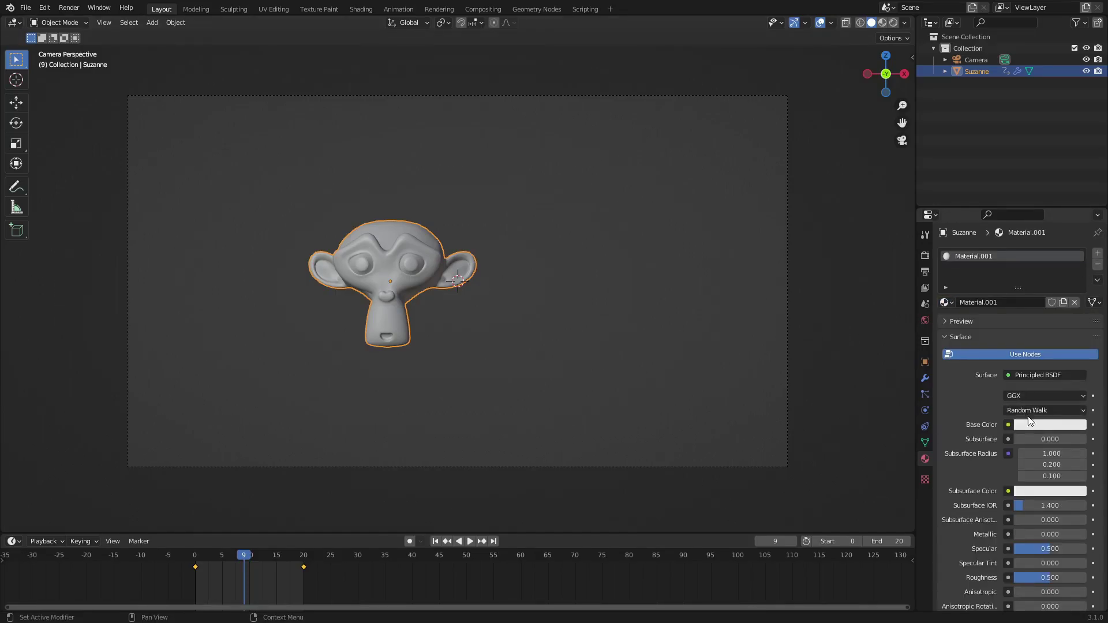
{"action": "left_click", "coordinate": [1030, 424]}
- Add a point light at the scene's centre and raise it along Z above the monkey head
{"action": "key", "text": "shift+a"}
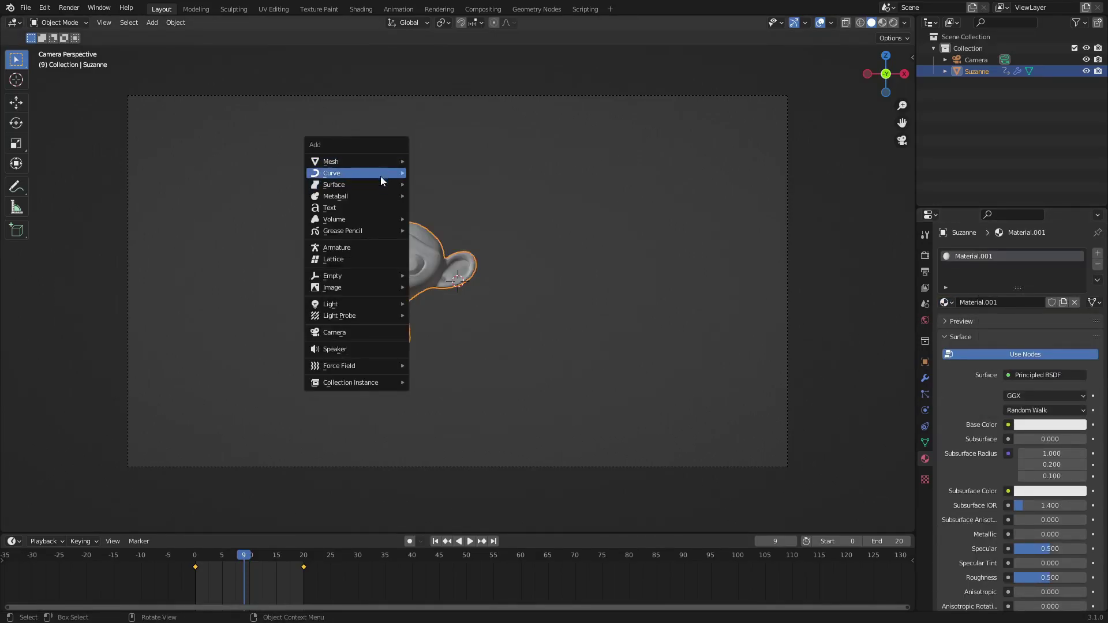
{"action": "mouse_move", "coordinate": [362, 303]}
{"action": "left_click", "coordinate": [430, 304]}
{"action": "key", "text": "g"}
{"action": "key", "text": "z"}
{"action": "left_click", "coordinate": [611, 200]}
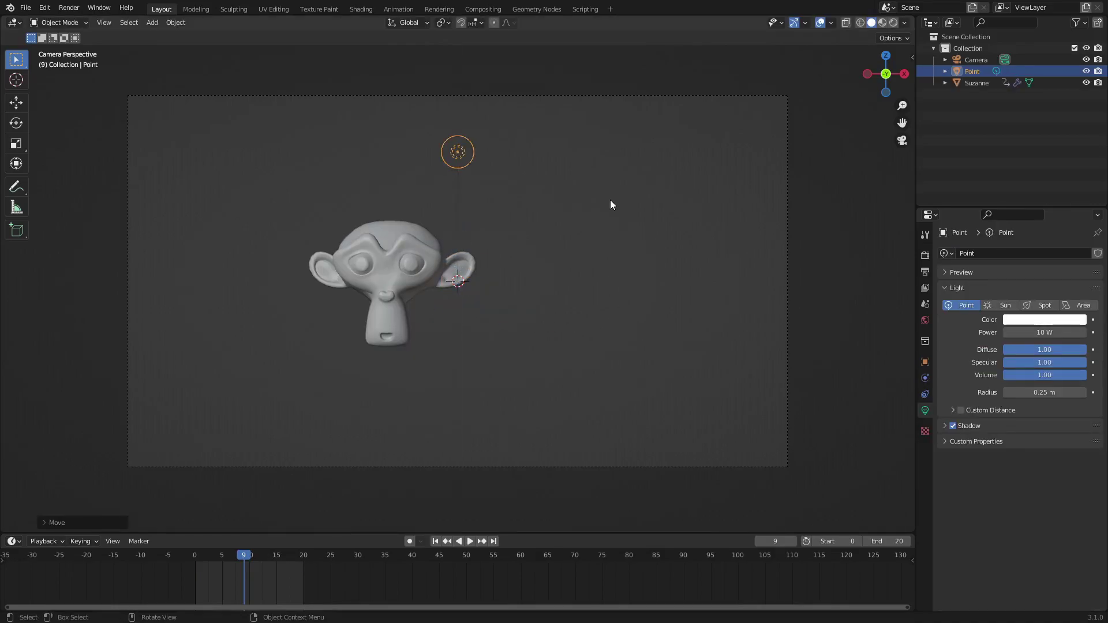
- Position the point light above the monkey head, shift it about 1.4 m along negative Y and return to the camera view
{"action": "key", "text": "g"}
{"action": "left_click", "coordinate": [537, 190]}
{"action": "middle_click_drag", "start_coordinate": [602, 199], "coordinate": [587, 232]}
{"action": "key", "text": "g"}
{"action": "key", "text": "y"}
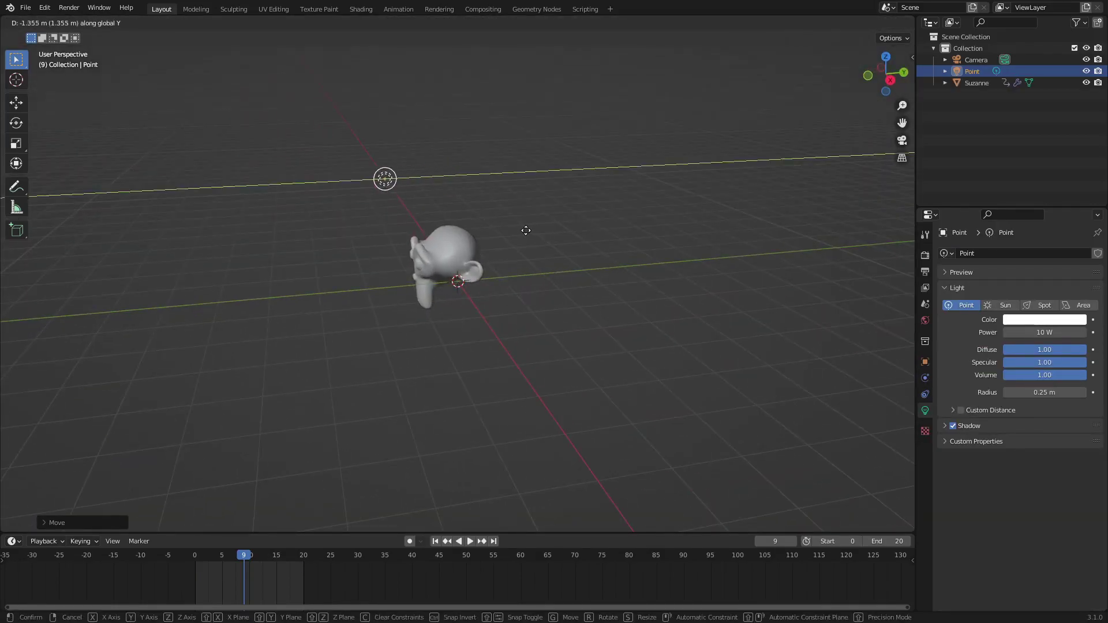
{"action": "left_click", "coordinate": [525, 228]}
{"action": "key", "text": "KP_0"}
- Play the animation with the point light in place, go to frame 9 and render it
{"action": "key", "text": "space"}
{"action": "left_click", "coordinate": [237, 549]}
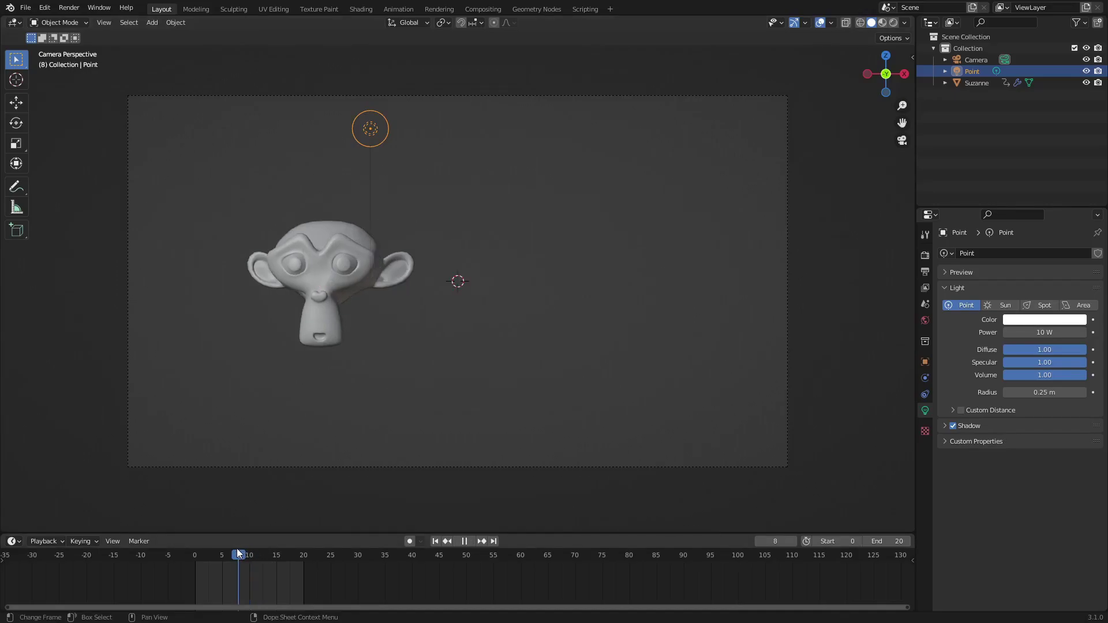
{"action": "left_click", "coordinate": [69, 8]}
{"action": "left_click", "coordinate": [132, 46]}
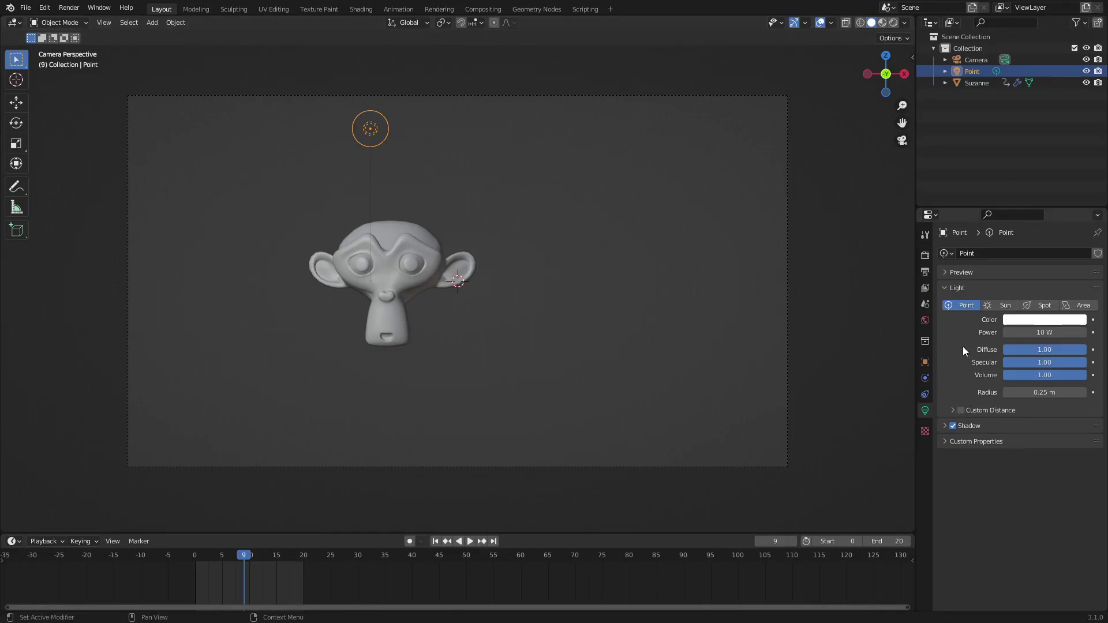
- Set the point light's power to 145.1 W and render frame 9 again
{"action": "left_click_drag", "start_coordinate": [1033, 332], "coordinate": [1086, 332]}
{"action": "left_click", "coordinate": [69, 7]}
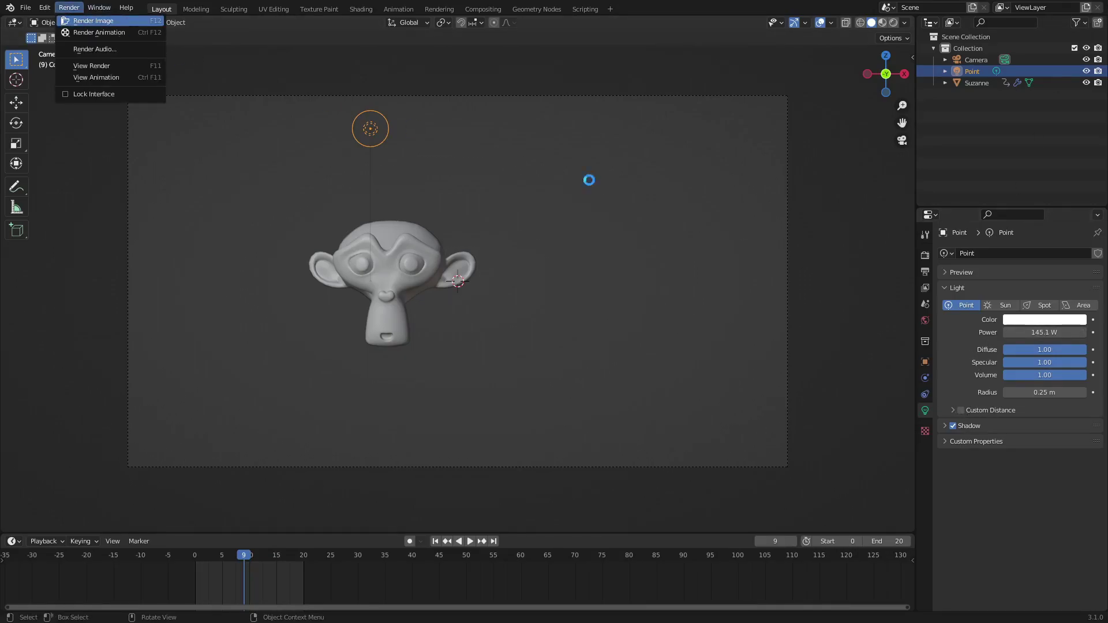
{"action": "left_click", "coordinate": [589, 180]}
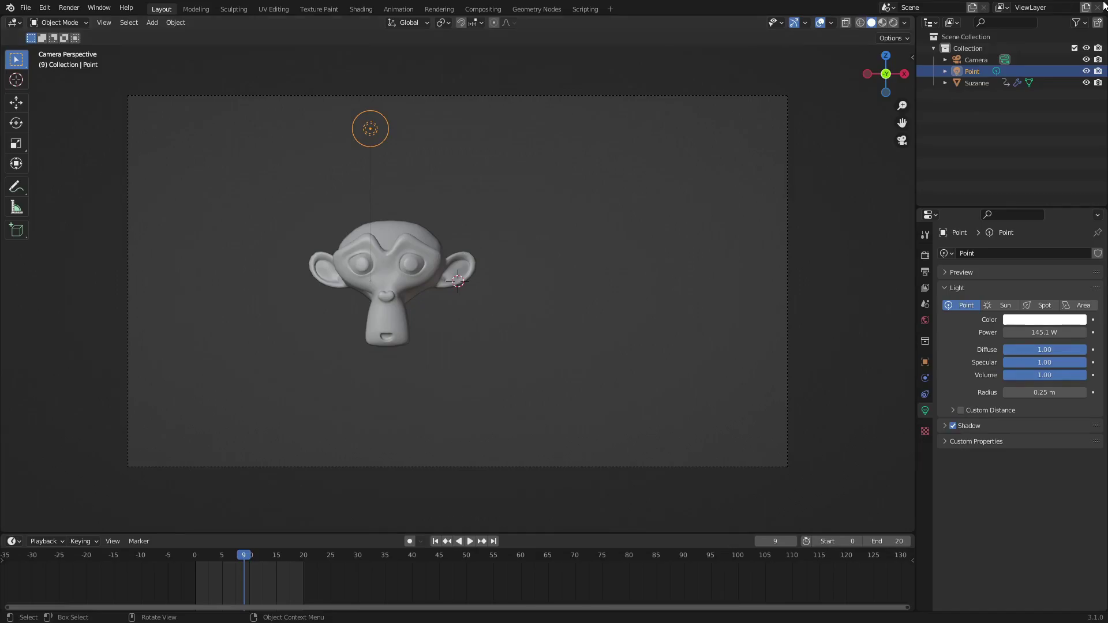
- Duplicate the point light along Z and place the copy below the monkey head
{"action": "key", "text": "shift+d"}
{"action": "key", "text": "z"}
{"action": "left_click", "coordinate": [508, 461]}
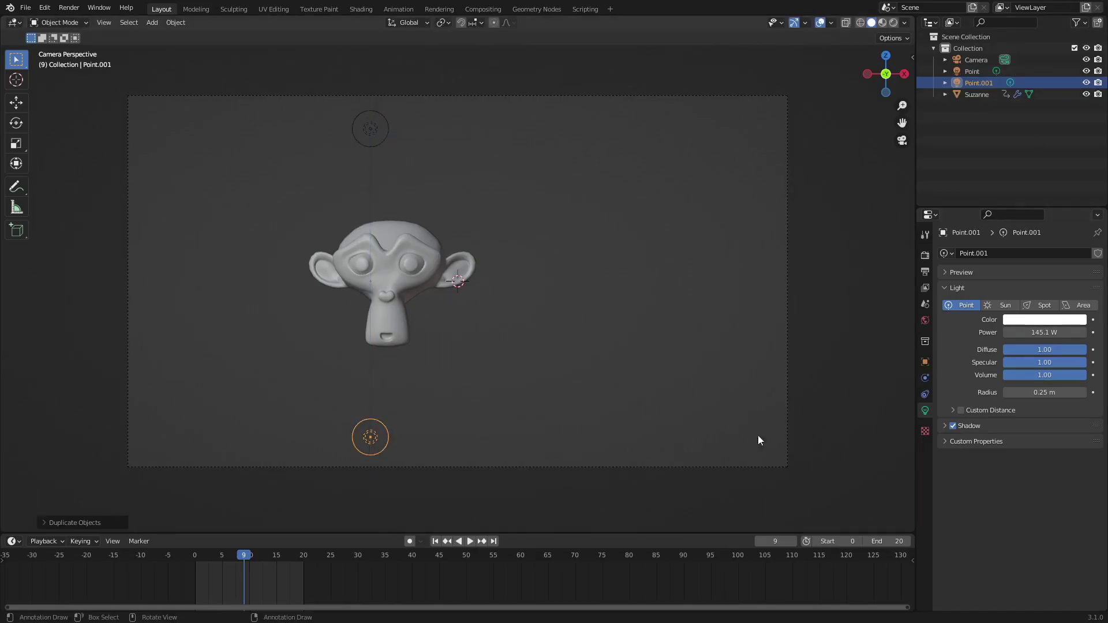
- Raise the lower point light's power, render frame 9 and inspect the blurred monkey head
{"action": "left_click_drag", "start_coordinate": [1039, 333], "coordinate": [1085, 332]}
{"action": "left_click", "coordinate": [92, 8]}
{"action": "scroll", "coordinate": [922, 395], "scroll_direction": "up", "scroll_amount": 9, "text": "ctrl"}
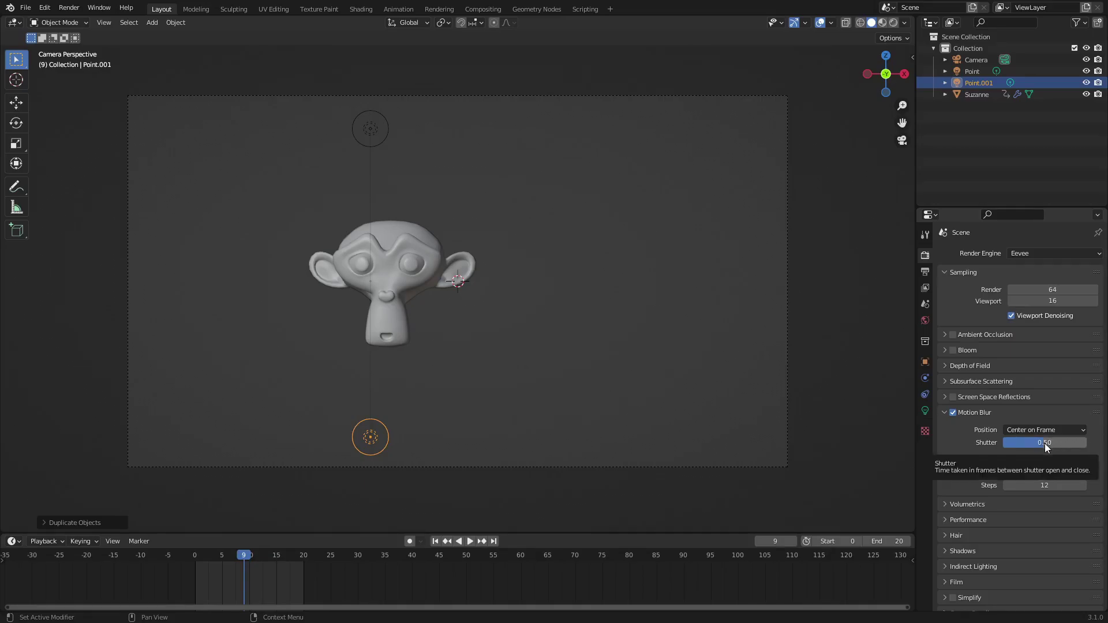
- Set the motion blur Shutter to 1.00 and its Max Blur to 16 px
{"action": "left_click_drag", "start_coordinate": [1045, 443], "coordinate": [1087, 443]}
{"action": "left_click", "coordinate": [1047, 475]}
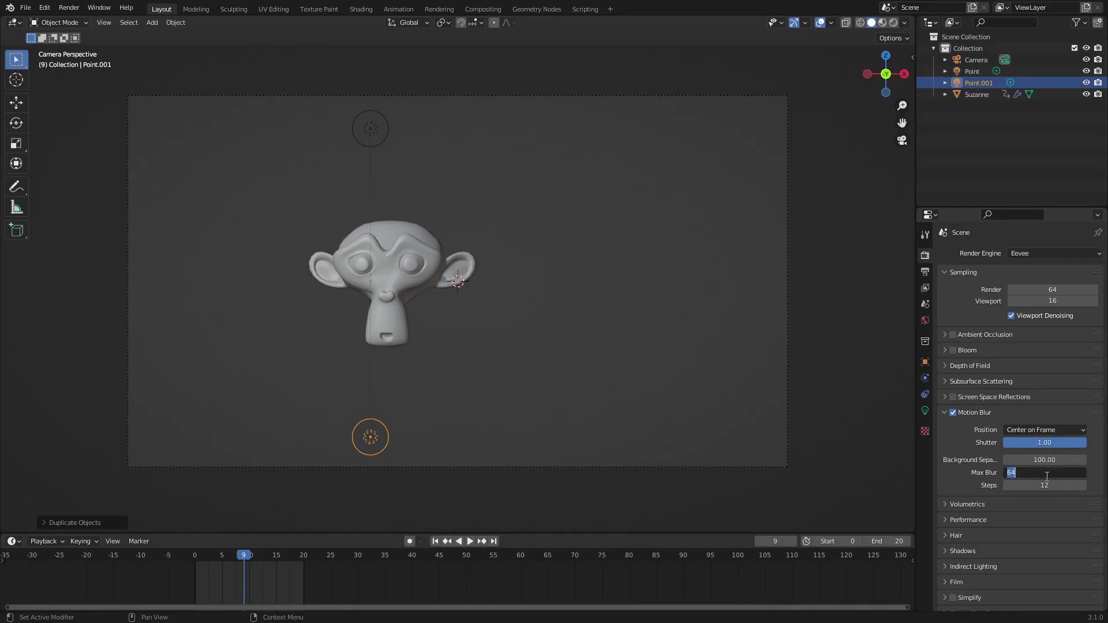
{"action": "type", "text": "16"}
{"action": "key", "text": "Return"}
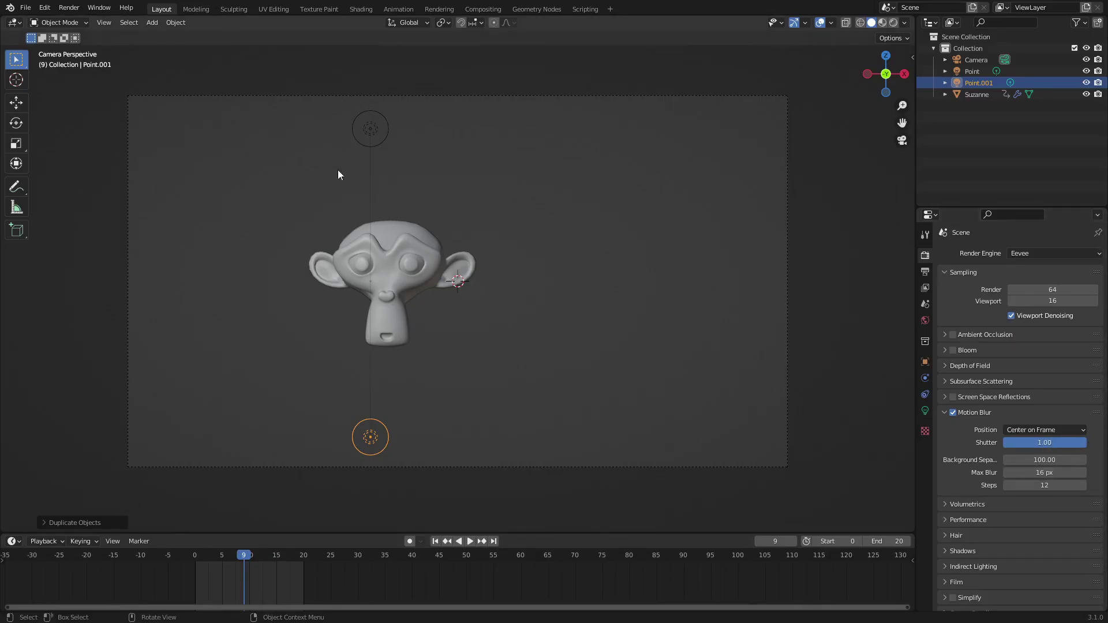
- Set the motion blur Steps to 3, render frame 9 and view the result in the Rendering workspace
{"action": "left_click", "coordinate": [1048, 485]}
{"action": "type", "text": "3"}
{"action": "key", "text": "Return"}
{"action": "left_click", "coordinate": [69, 8]}
{"action": "left_click", "coordinate": [438, 9]}
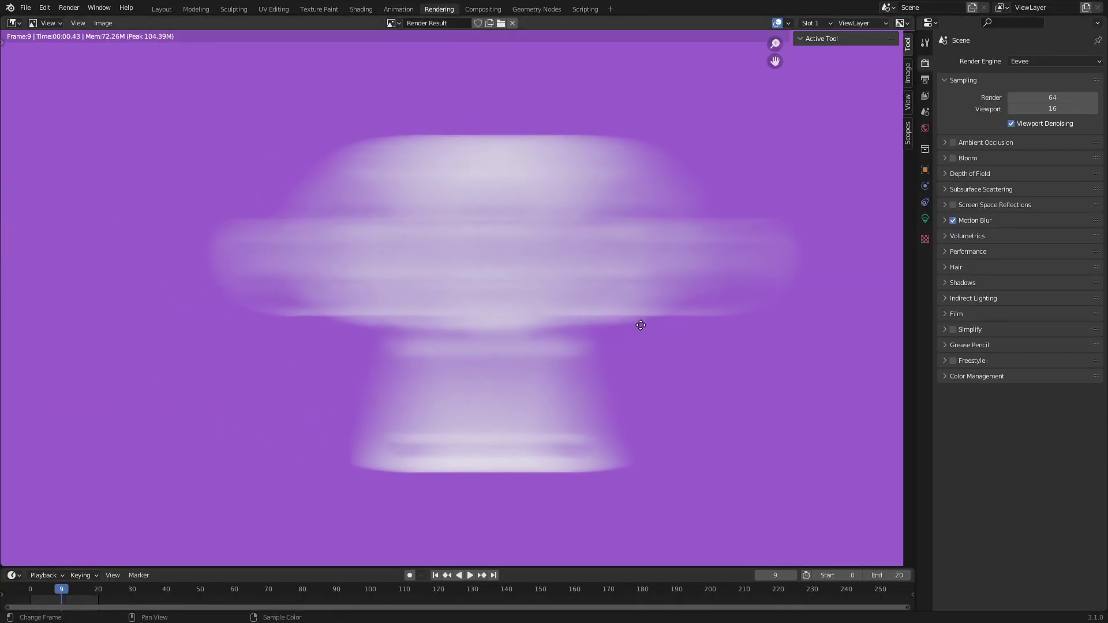
- Reduce the motion blur Steps to 1, render frame 9 and inspect the edges of the blur
{"action": "left_click", "coordinate": [945, 220]}
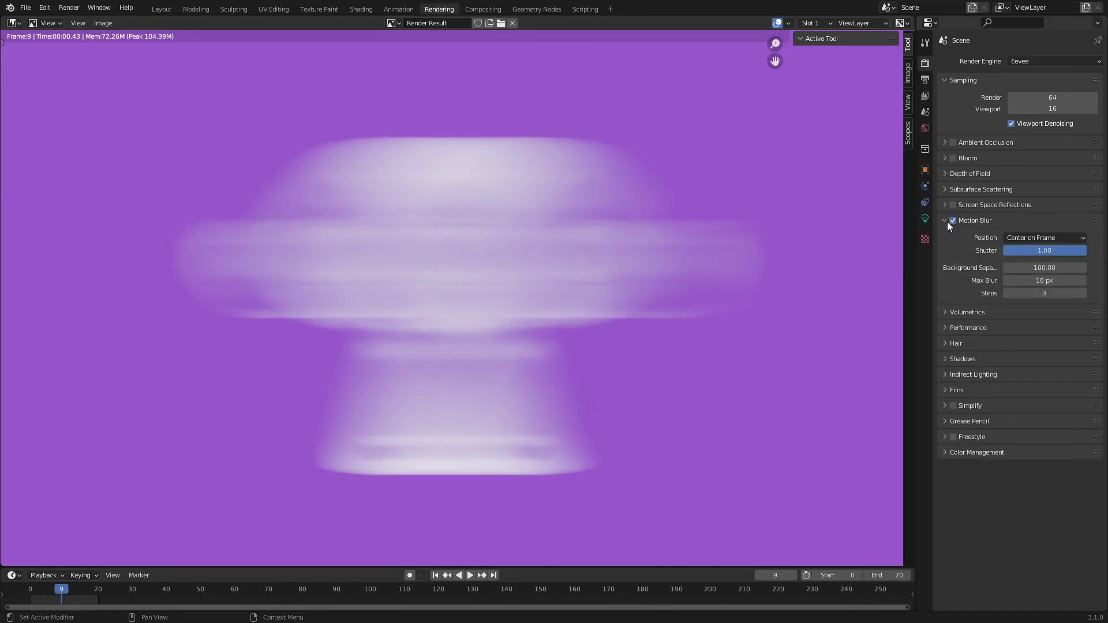
{"action": "left_click", "coordinate": [1007, 293]}
{"action": "left_click", "coordinate": [1007, 294]}
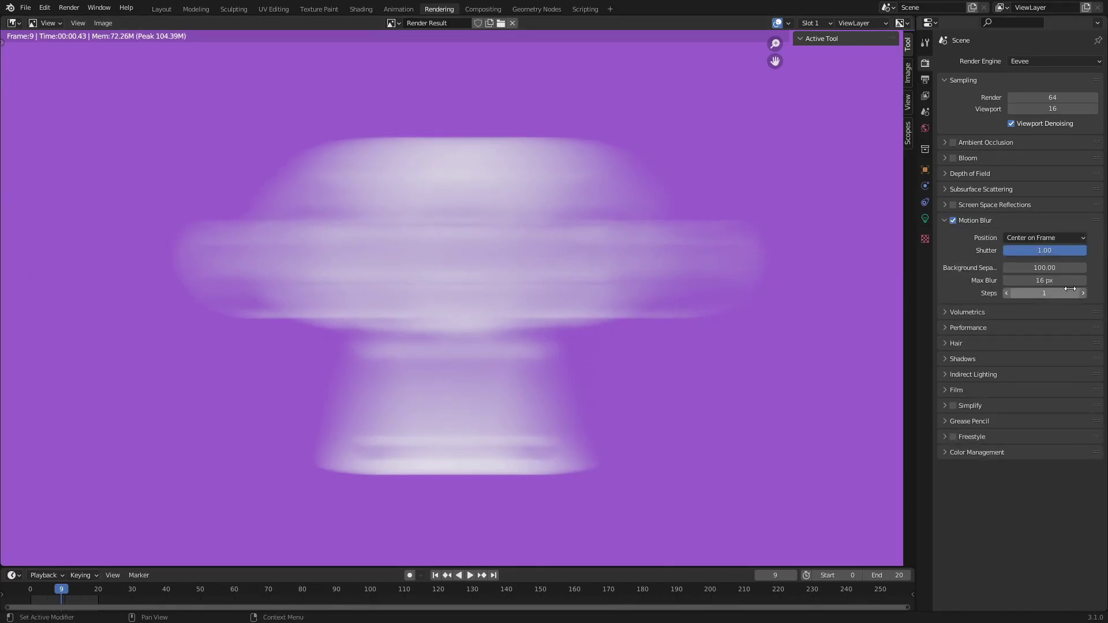
{"action": "left_click", "coordinate": [69, 7]}
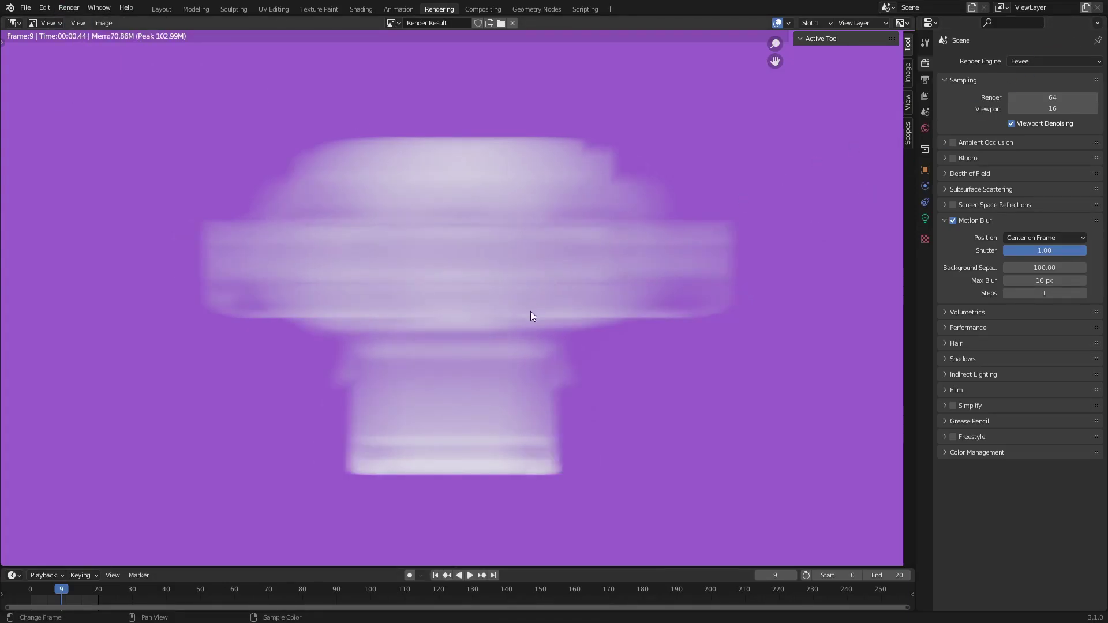
{"action": "scroll", "coordinate": [594, 314], "scroll_direction": "up", "scroll_amount": 1}
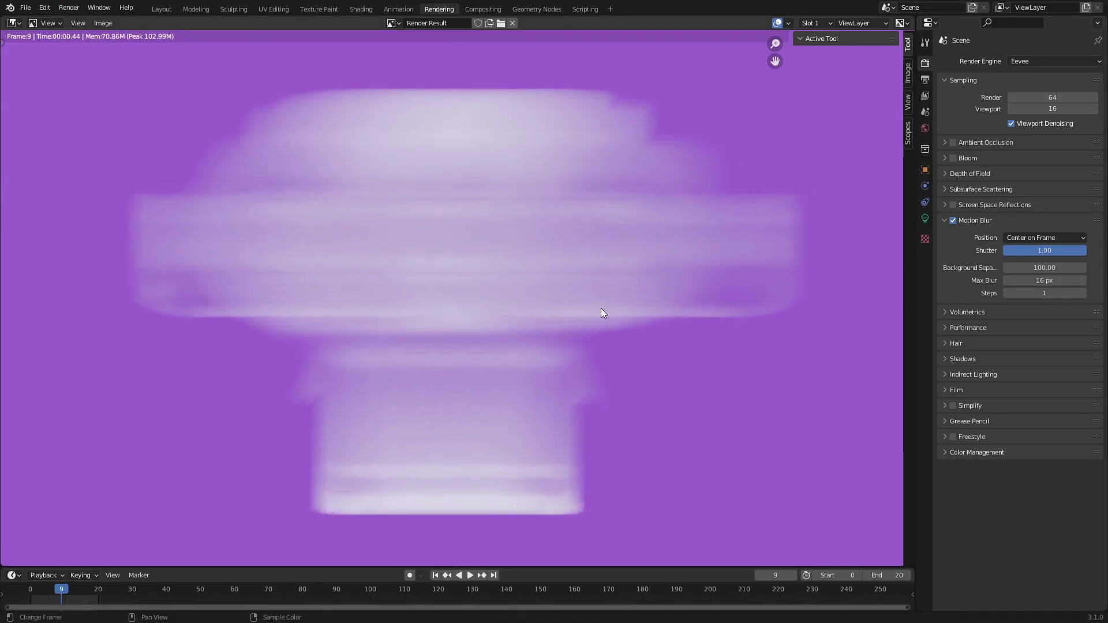
{"action": "scroll", "coordinate": [601, 310], "scroll_direction": "down", "scroll_amount": 1}
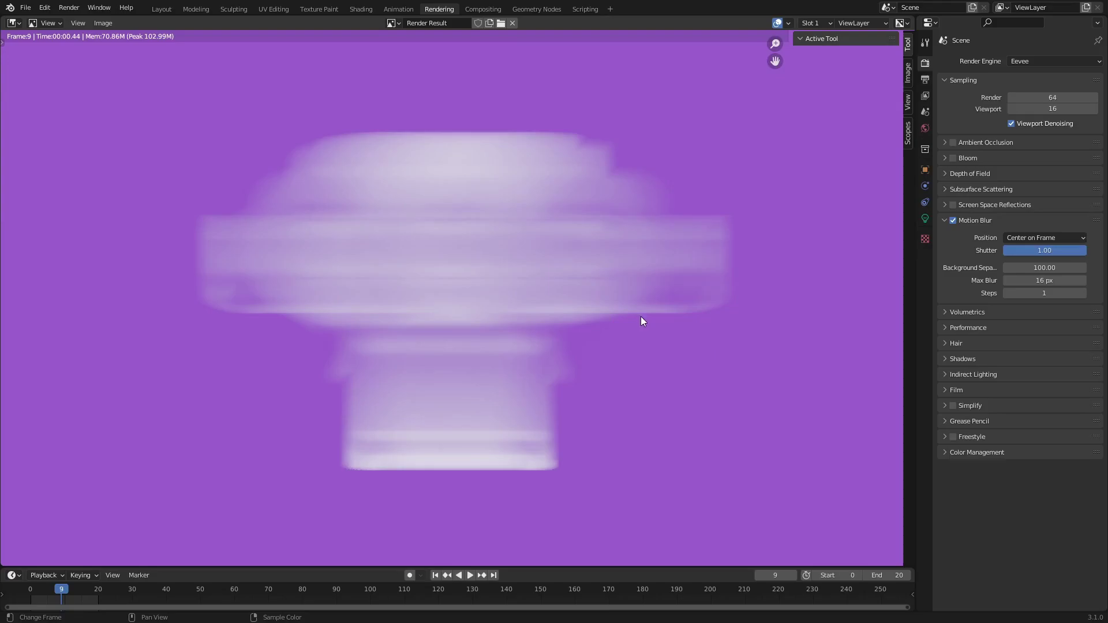
- Set the motion blur Steps back to 3
{"action": "left_click", "coordinate": [1044, 294]}
{"action": "type", "text": "3"}
{"action": "key", "text": "Return"}
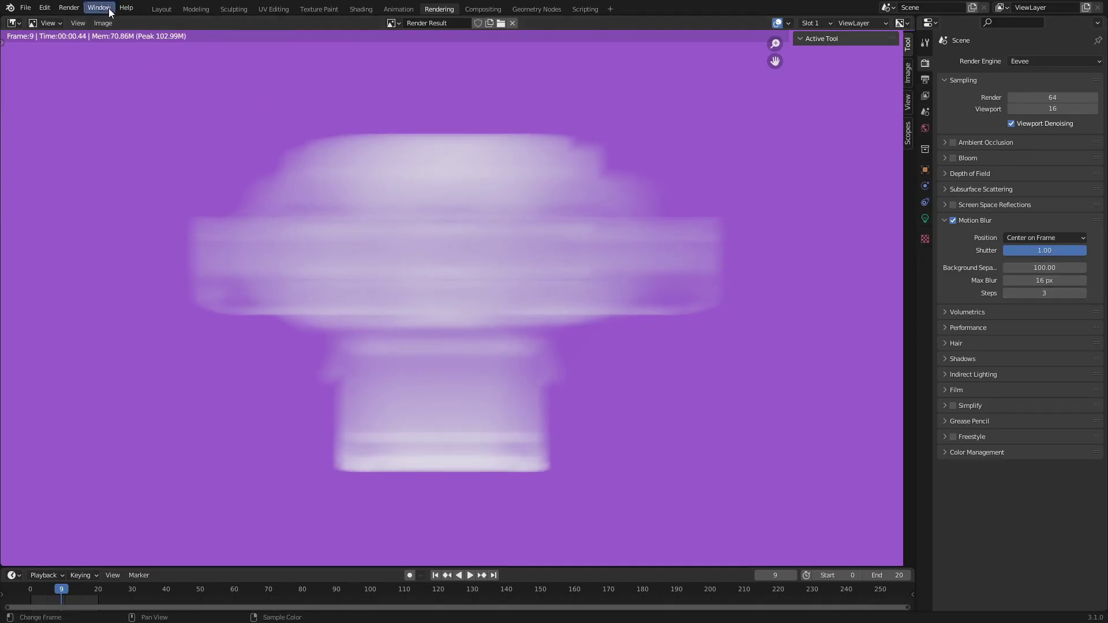
- Render frame 9 with the motion blur Steps at 3
{"action": "left_click", "coordinate": [100, 7]}
{"action": "key", "text": "F12"}
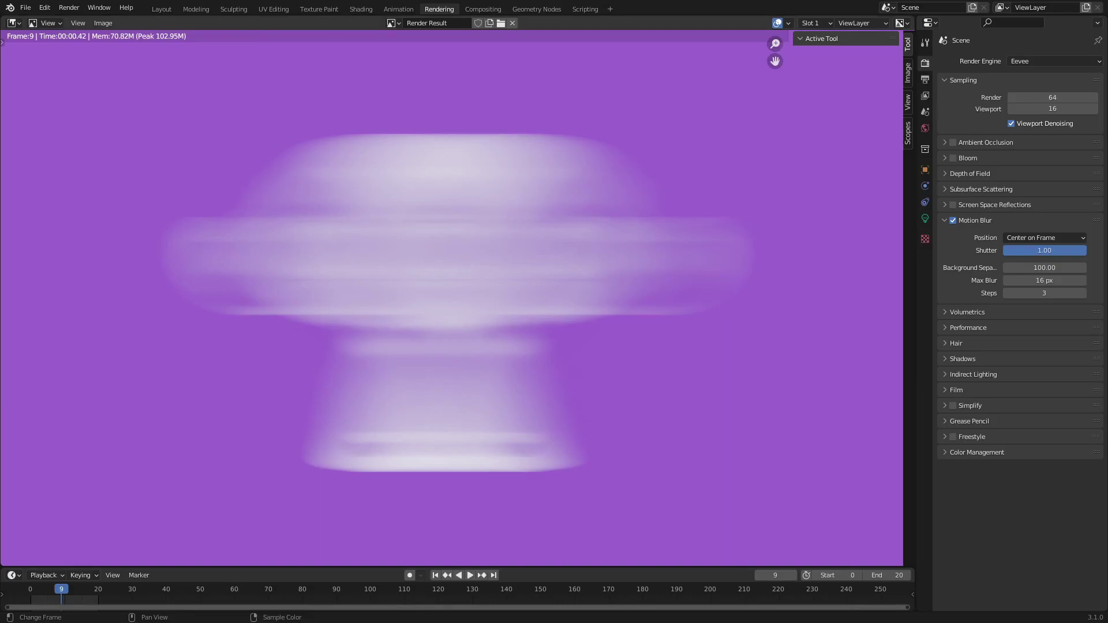
- Try a motion blur Max Blur of 26 px with Steps at 40 and at 3
{"action": "left_click", "coordinate": [1045, 281]}
{"action": "type", "text": "26"}
{"action": "key", "text": "Tab"}
{"action": "type", "text": "40"}
{"action": "key", "text": "Return"}
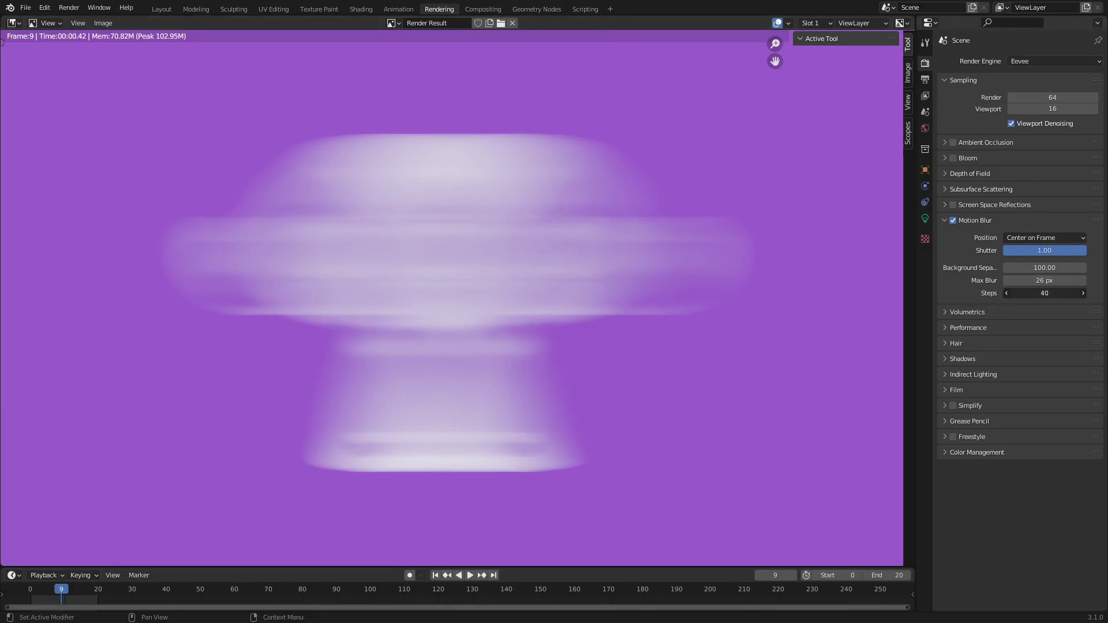
{"action": "left_click", "coordinate": [1039, 294]}
{"action": "type", "text": "3"}
{"action": "key", "text": "Return"}
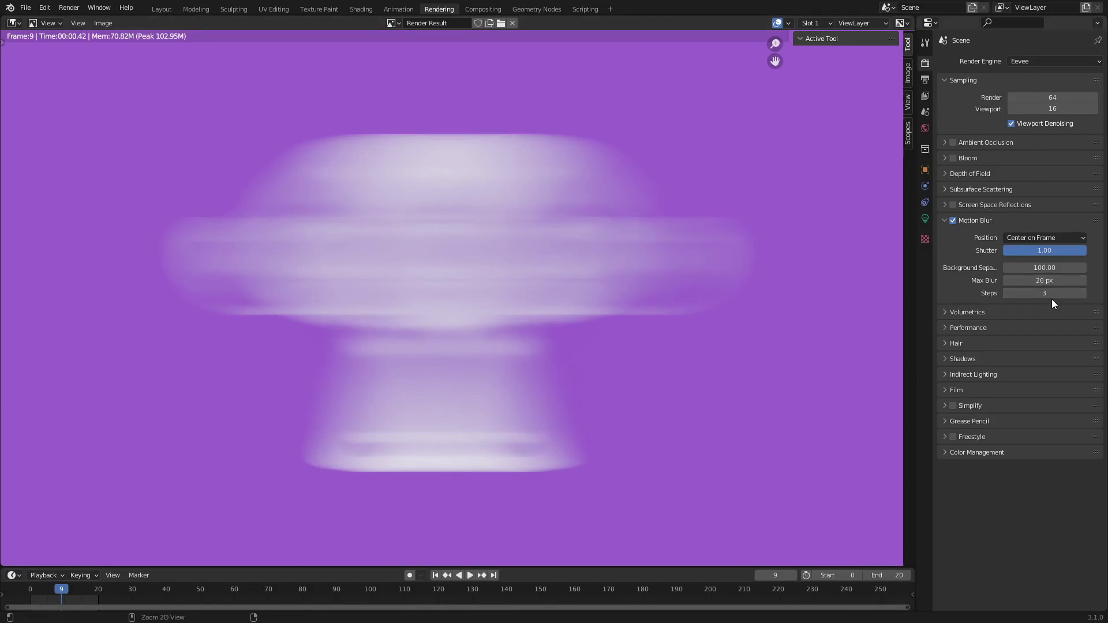
- Undo the last Max Blur and Steps edits, and render frame 9 with 64 motion blur Steps
{"action": "key", "text": "ctrl+z"}
{"action": "key", "text": "ctrl+z"}
{"action": "key", "text": "ctrl+z"}
{"action": "left_click", "coordinate": [70, 7]}
- Try motion blur Steps of 12 and 5, settle on 6, and render frame 9
{"action": "left_click", "coordinate": [1039, 291]}
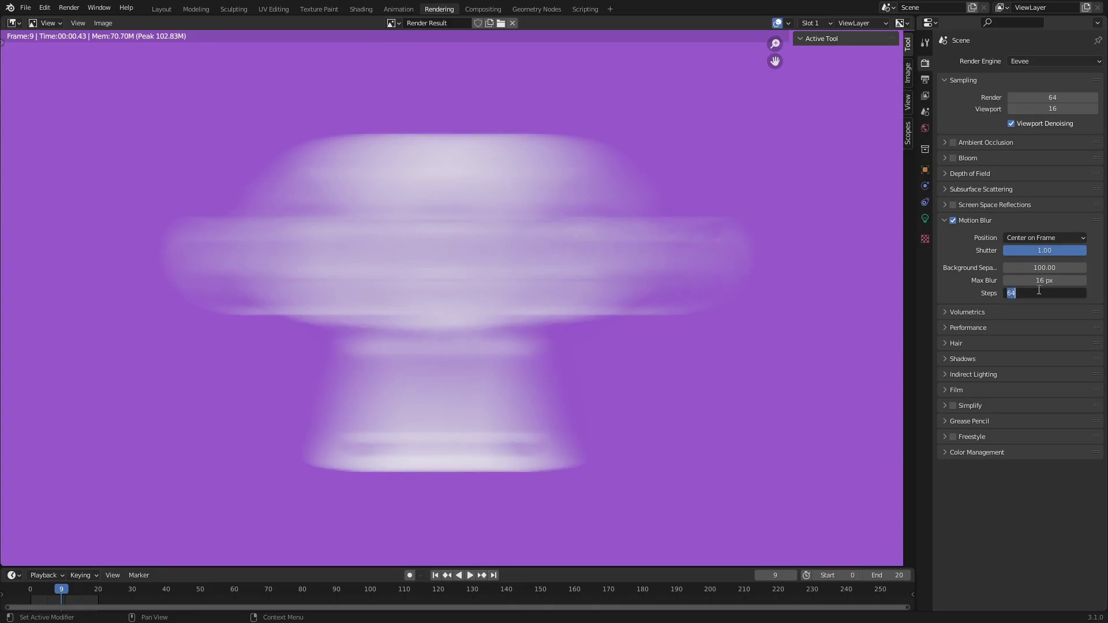
{"action": "type", "text": "12"}
{"action": "key", "text": "Return"}
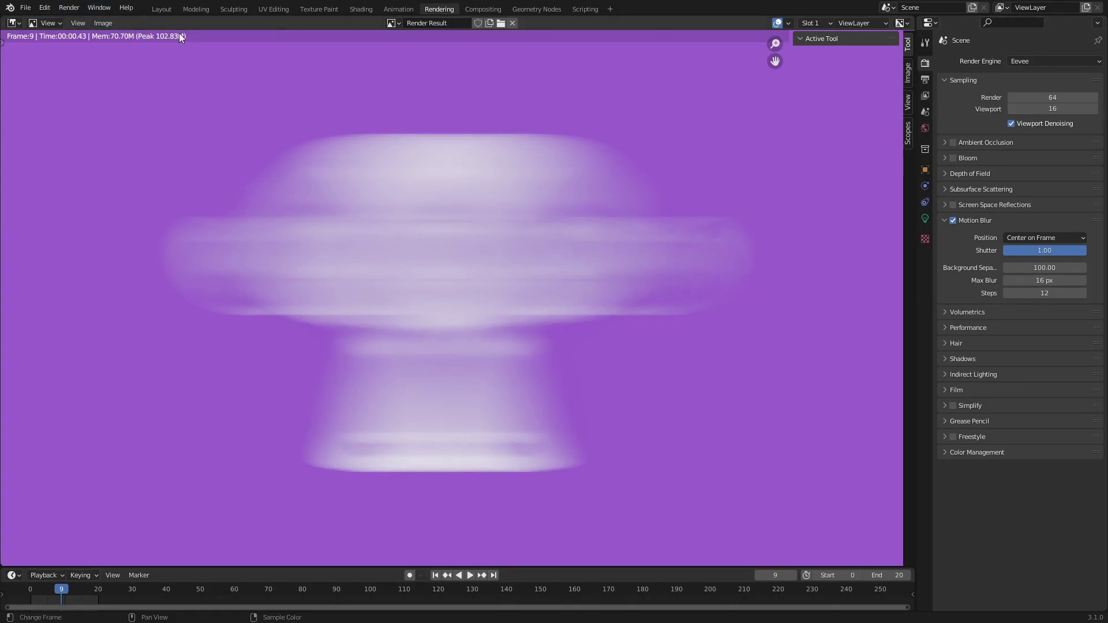
{"action": "left_click", "coordinate": [1047, 295]}
{"action": "type", "text": "5"}
{"action": "key", "text": "Return"}
{"action": "left_click", "coordinate": [1083, 294]}
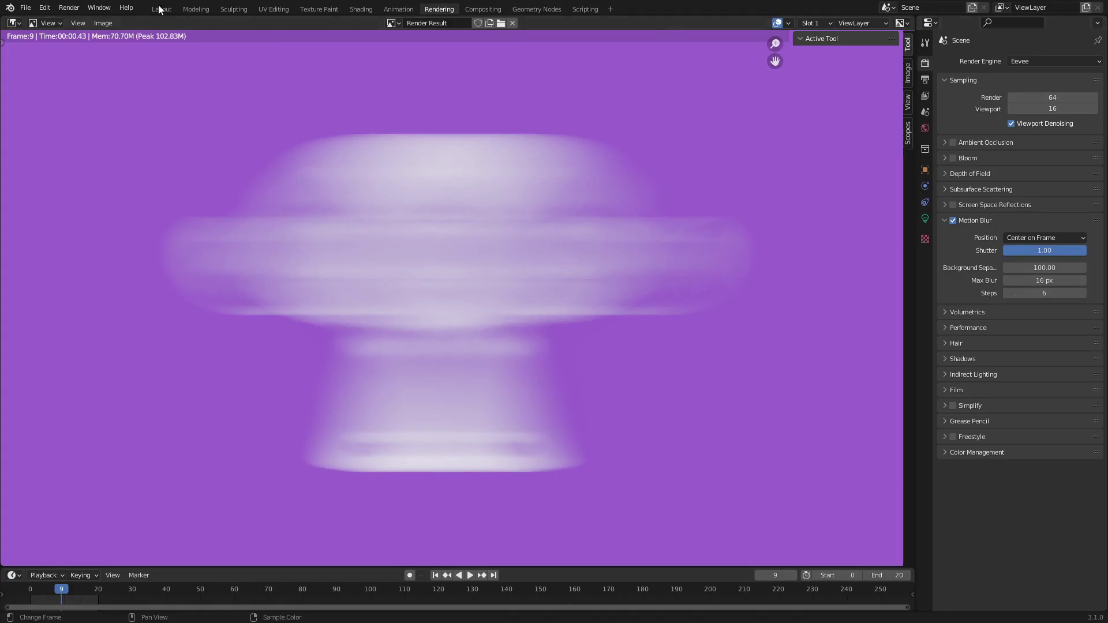
{"action": "left_click", "coordinate": [68, 8]}
{"action": "key", "text": "F12"}
- Reduce the motion blur Steps to 4 and render frame 9 again
{"action": "left_click_drag", "start_coordinate": [1044, 293], "coordinate": [964, 290]}
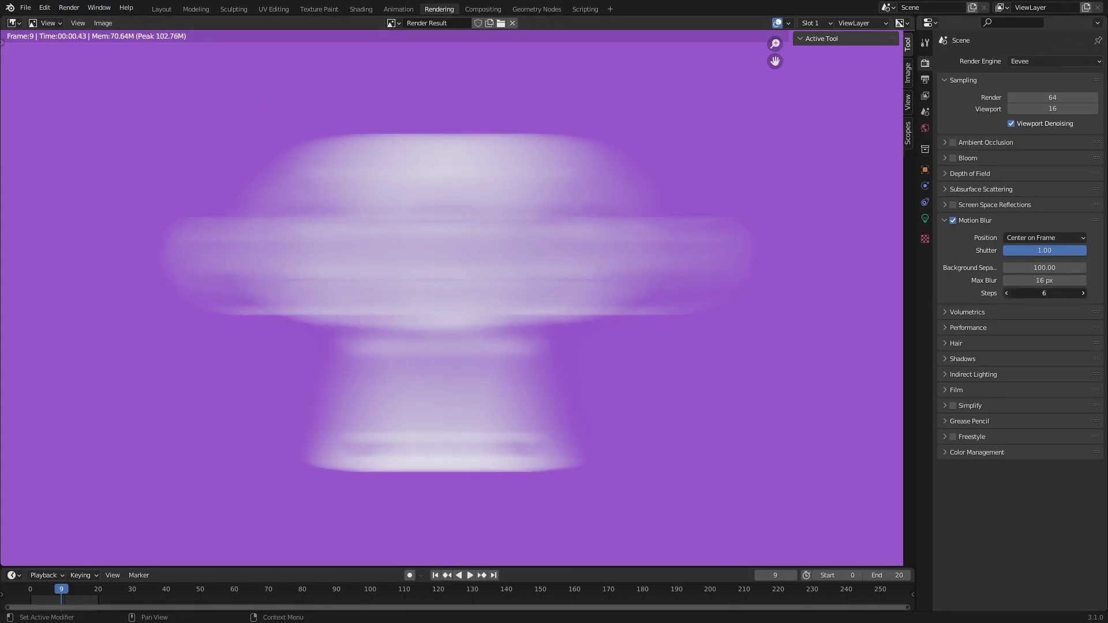
{"action": "left_click", "coordinate": [69, 8]}
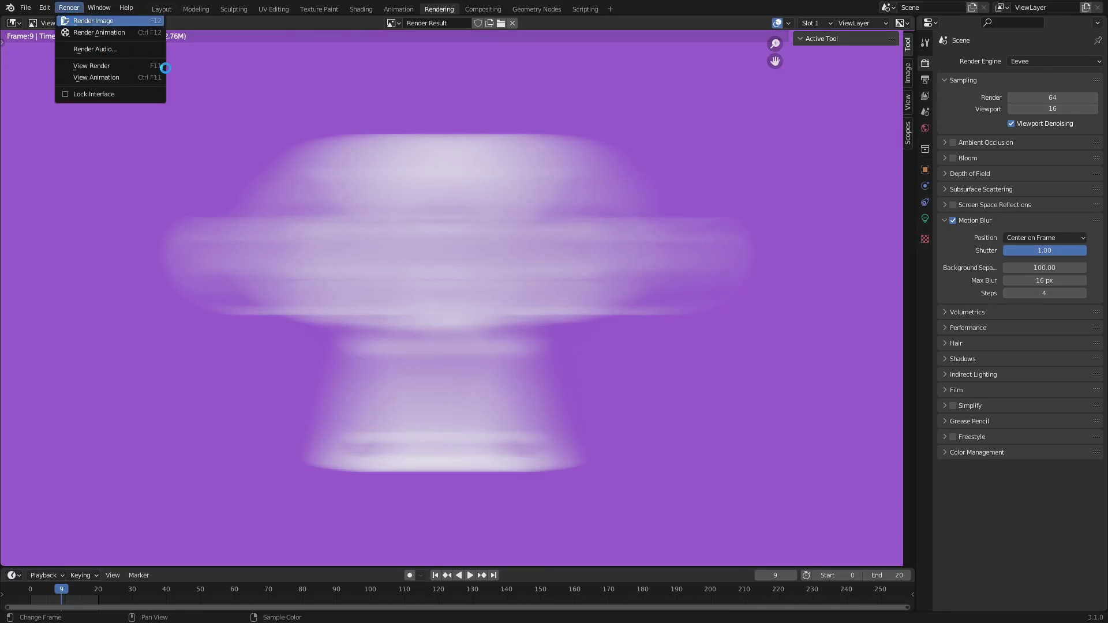
{"action": "key", "text": "F12"}
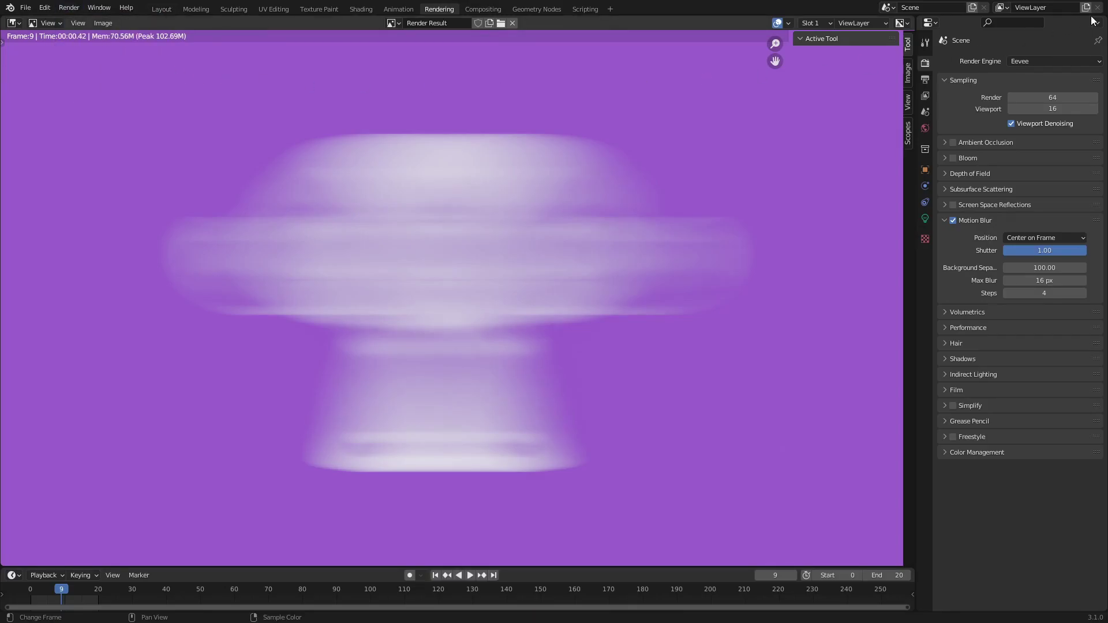
- Set the motion blur Steps to 3, render frame 9 and inspect the full render
{"action": "left_click", "coordinate": [1005, 291]}
{"action": "left_click", "coordinate": [69, 8]}
{"action": "left_click", "coordinate": [87, 21]}
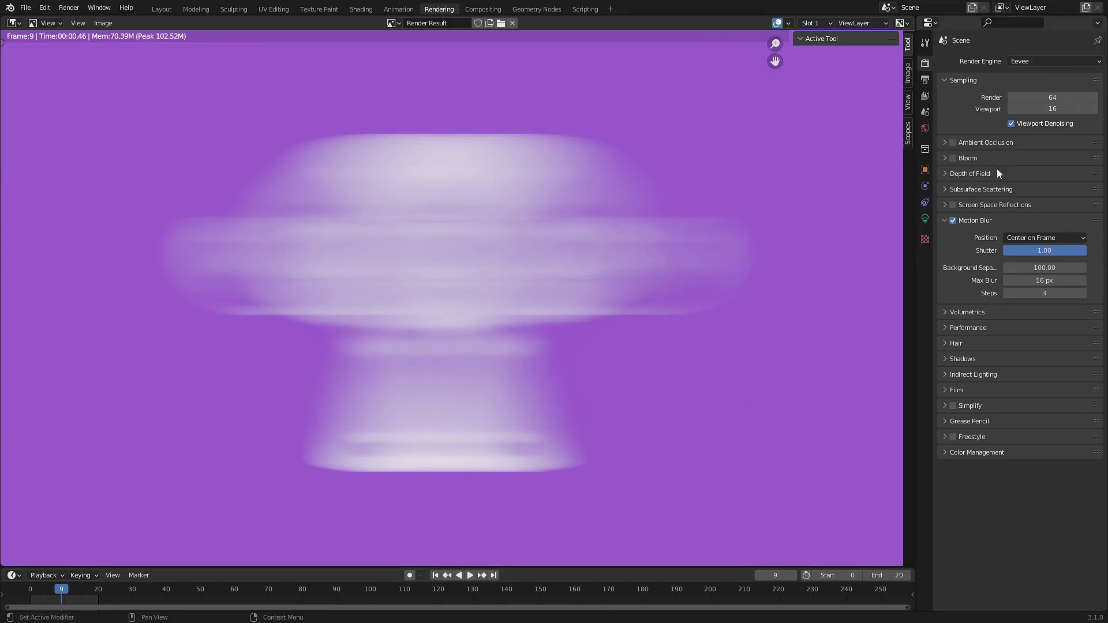
{"action": "scroll", "coordinate": [741, 330], "scroll_direction": "down", "scroll_amount": 6}
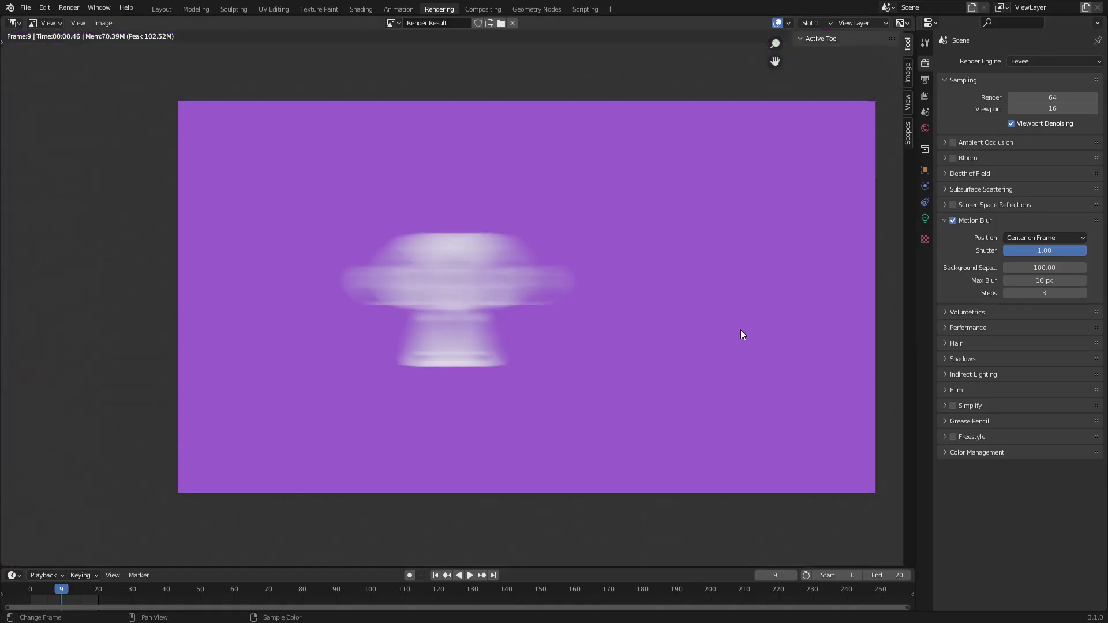
{"action": "scroll", "coordinate": [569, 335], "scroll_direction": "up", "scroll_amount": 4}
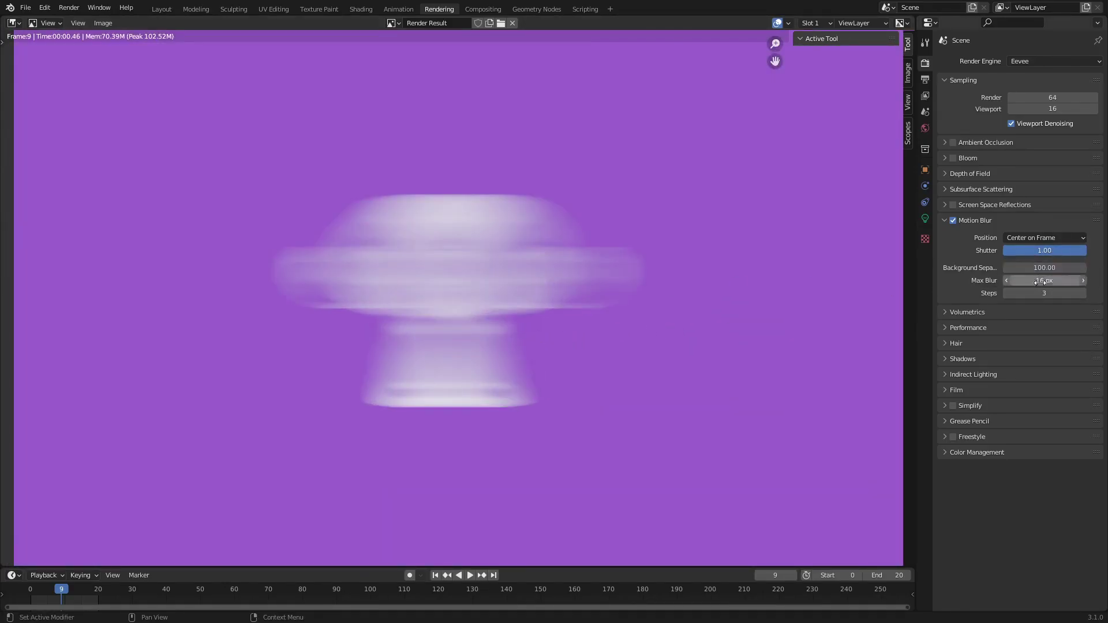
- Review the motion blur Position options without changing them, and make the timeline area slightly taller
{"action": "left_click", "coordinate": [1021, 238]}
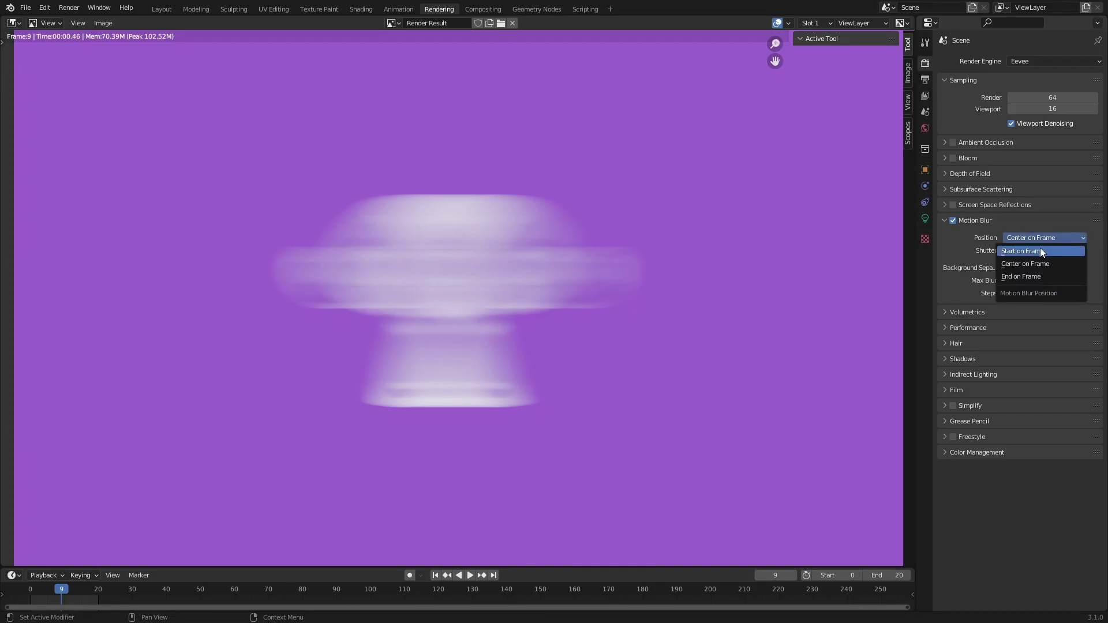
{"action": "left_click", "coordinate": [992, 240]}
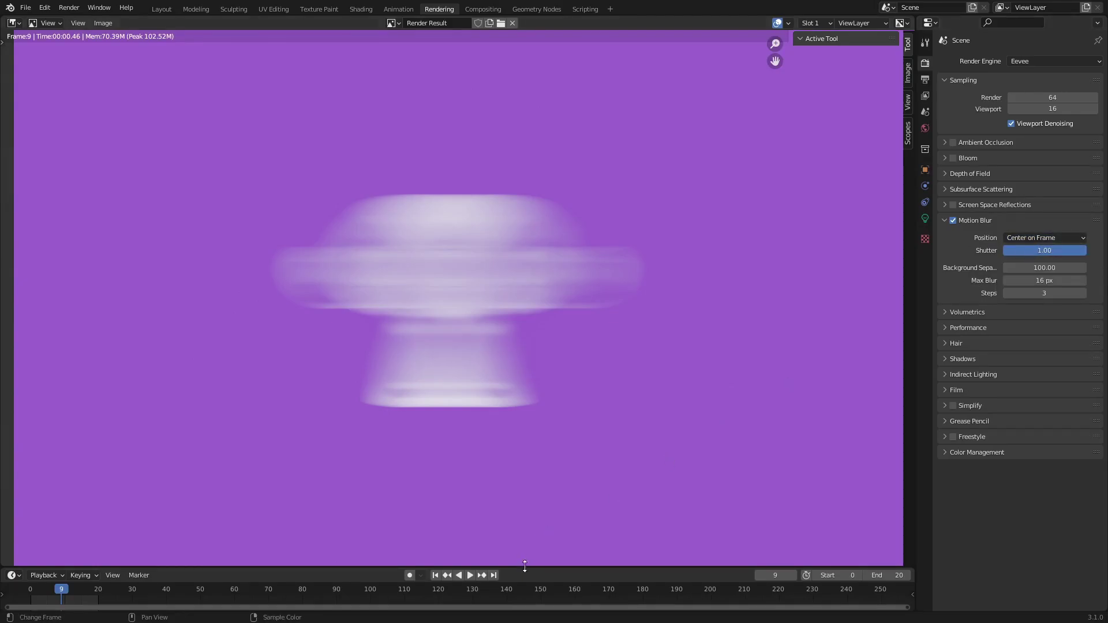
{"action": "left_click_drag", "start_coordinate": [525, 567], "coordinate": [541, 542]}
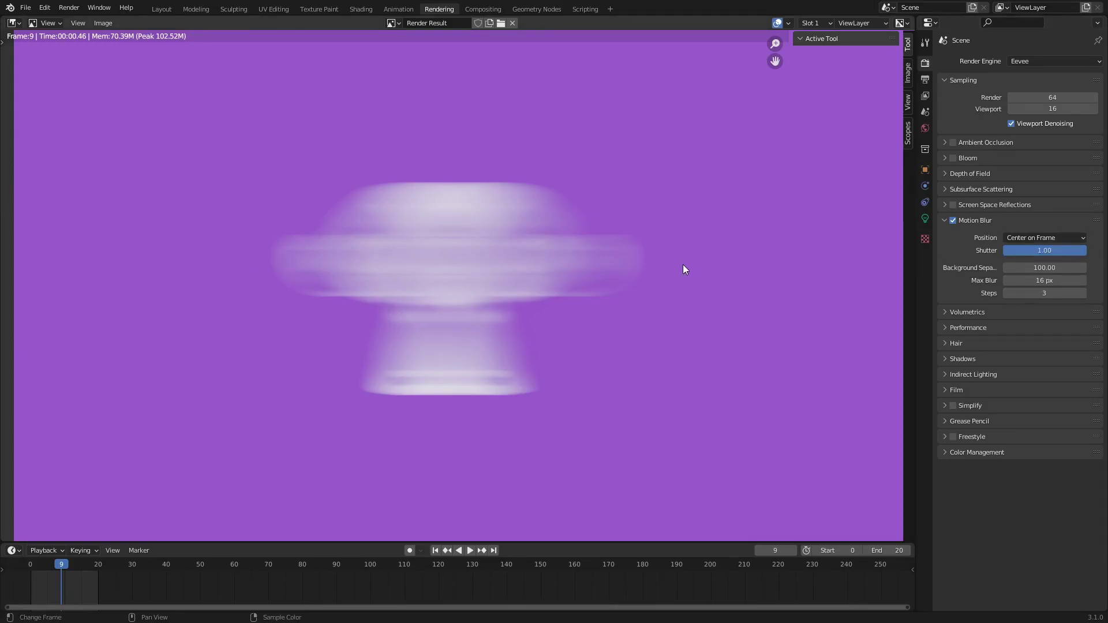
- Set the motion blur Position to Start on Frame and render frame 9
{"action": "left_click", "coordinate": [1041, 237]}
{"action": "left_click", "coordinate": [1044, 244]}
{"action": "left_click", "coordinate": [68, 7]}
{"action": "left_click", "coordinate": [78, 19]}
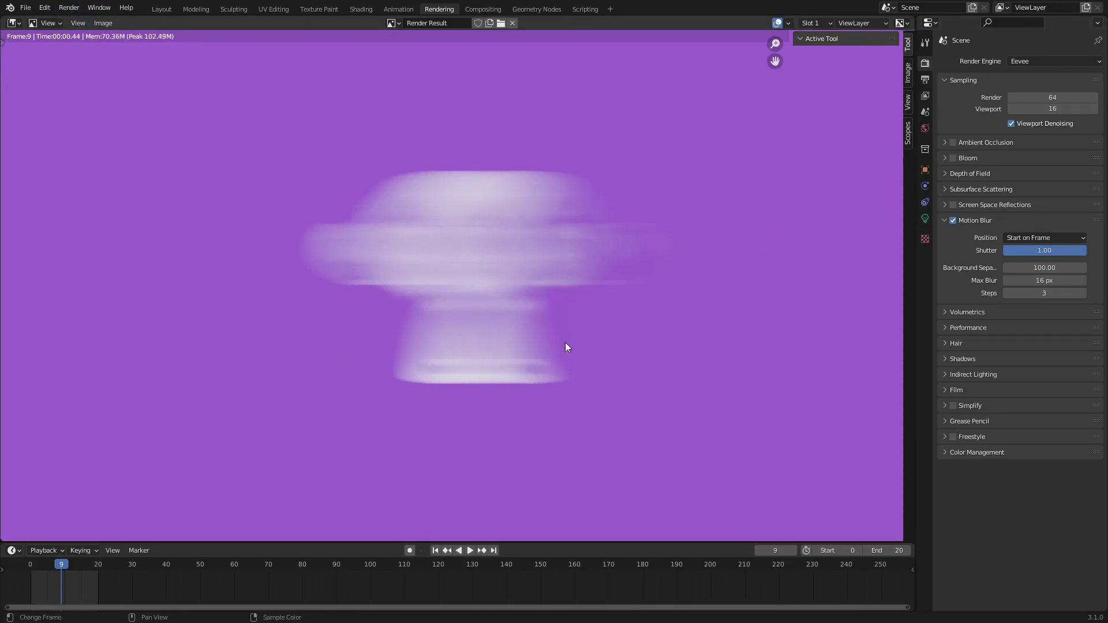
- Set the motion blur Position to End on Frame and render frame 9
{"action": "left_click", "coordinate": [1028, 237]}
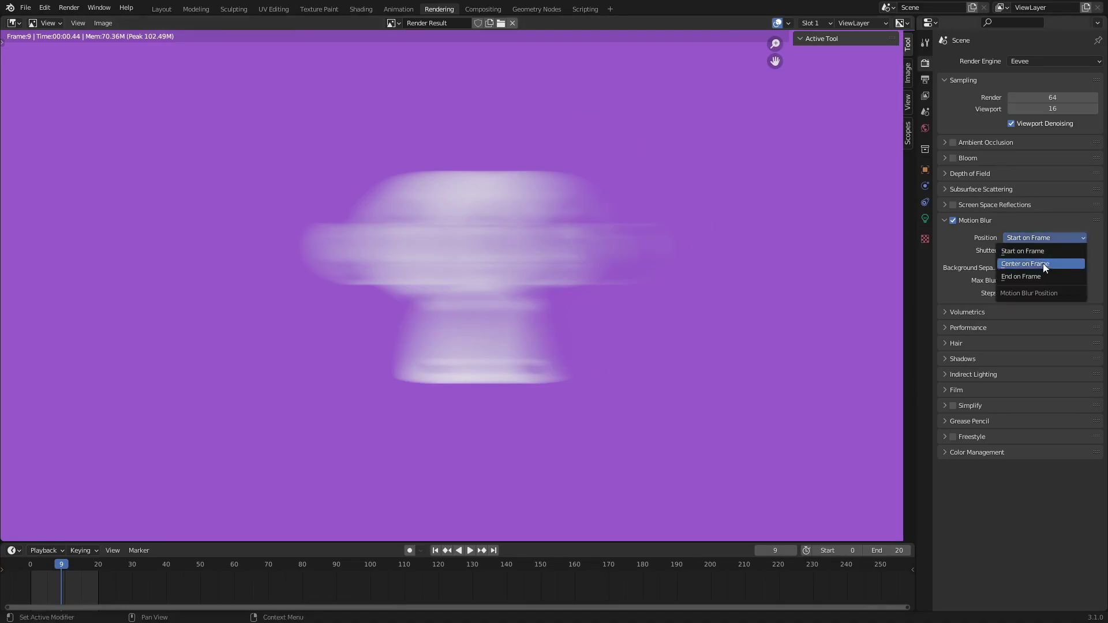
{"action": "left_click", "coordinate": [1039, 271]}
{"action": "left_click", "coordinate": [68, 7]}
{"action": "left_click", "coordinate": [73, 20]}
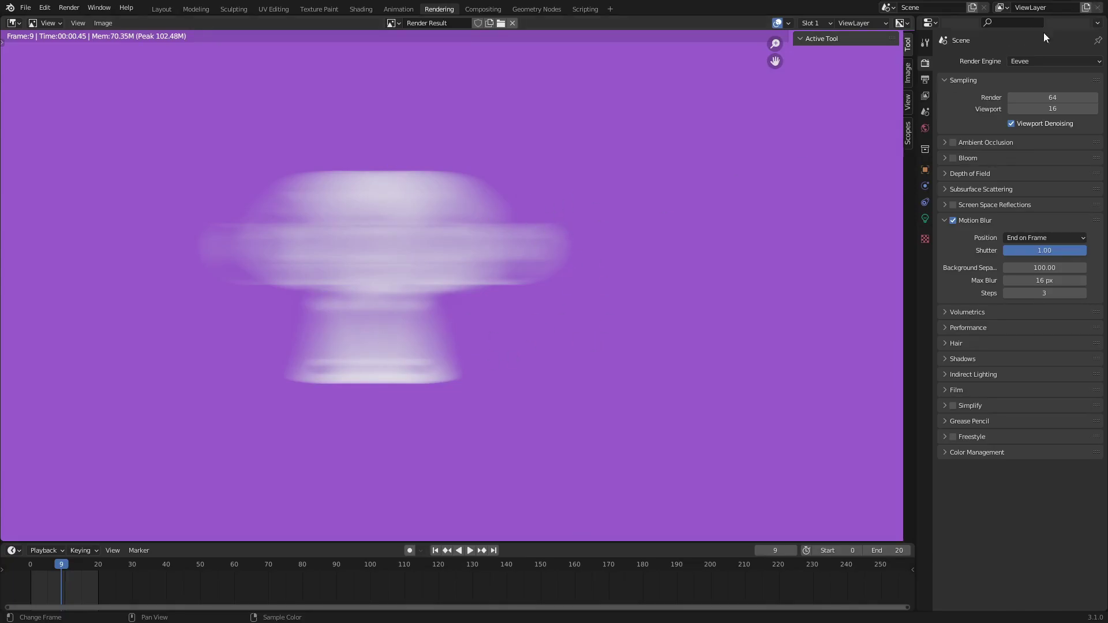
- Switch between the motion blur Position options, return to Start on Frame and render frame 9 for comparison
{"action": "left_click", "coordinate": [1054, 238]}
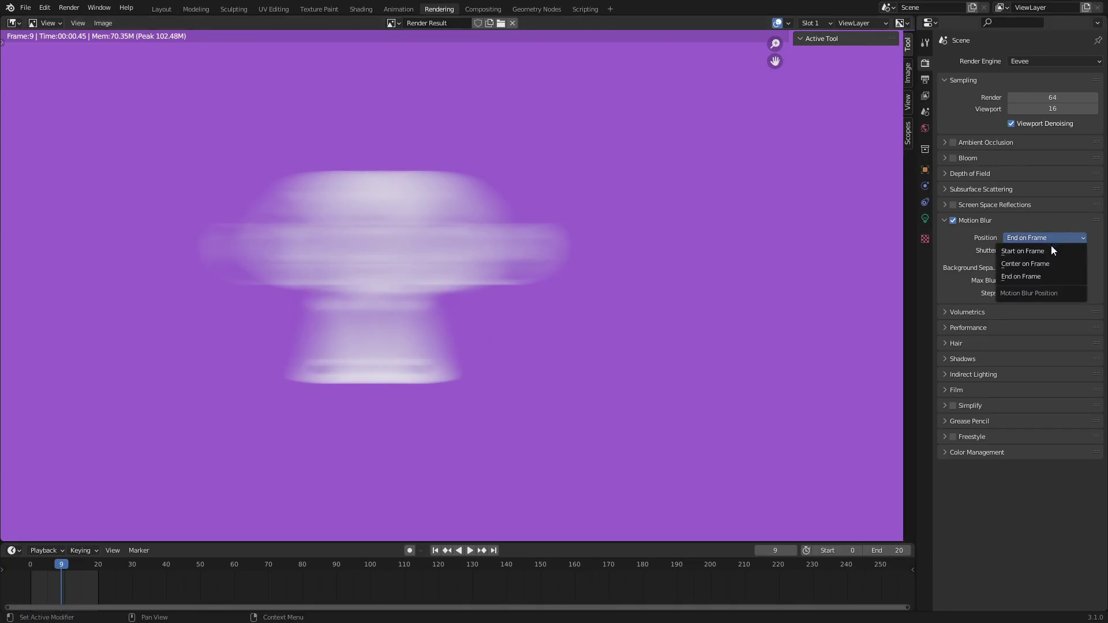
{"action": "left_click", "coordinate": [1052, 246]}
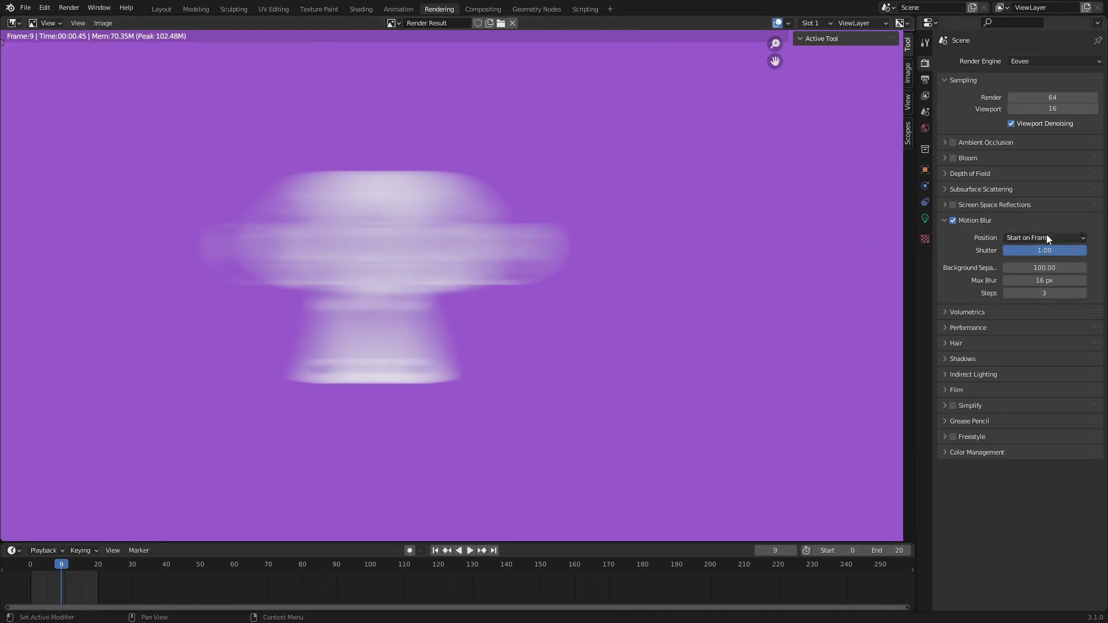
{"action": "left_click", "coordinate": [1047, 236]}
{"action": "left_click", "coordinate": [1044, 268]}
{"action": "left_click", "coordinate": [1023, 236]}
{"action": "left_click", "coordinate": [1022, 247]}
{"action": "left_click", "coordinate": [69, 7]}
{"action": "left_click", "coordinate": [84, 18]}
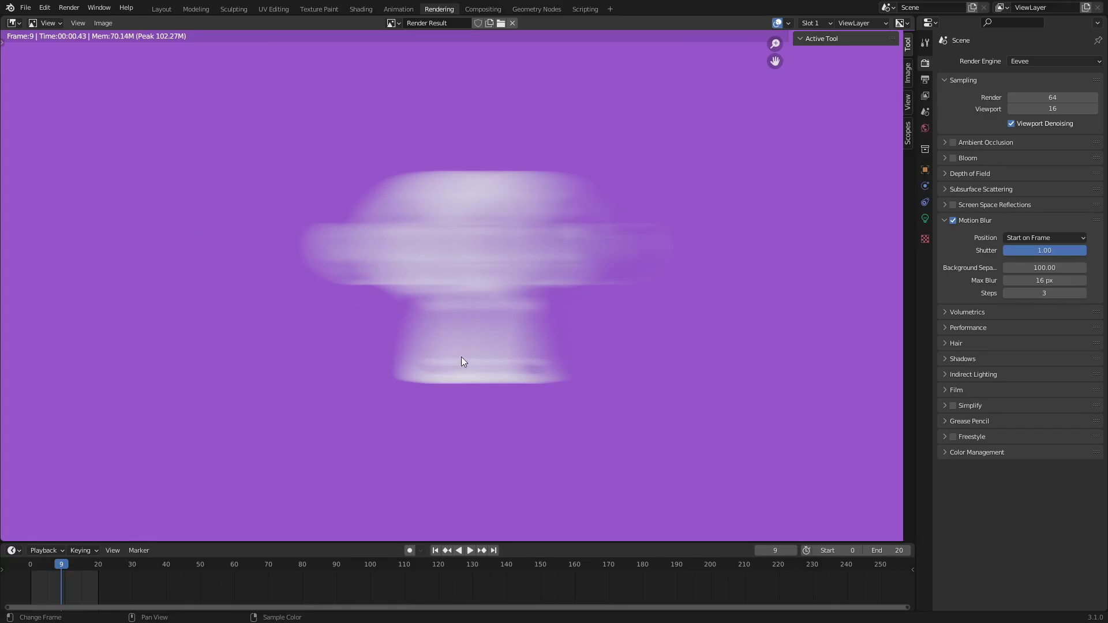
- Set the motion blur Position back to Center on Frame, render frame 9 and inspect the result
{"action": "left_click", "coordinate": [1044, 237]}
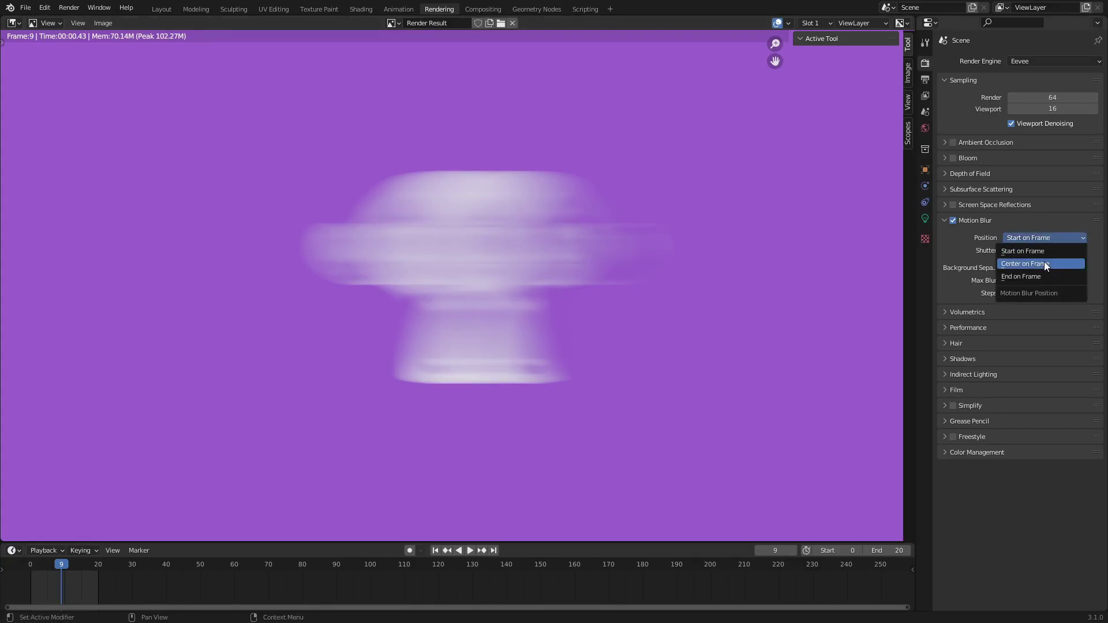
{"action": "left_click", "coordinate": [1044, 265]}
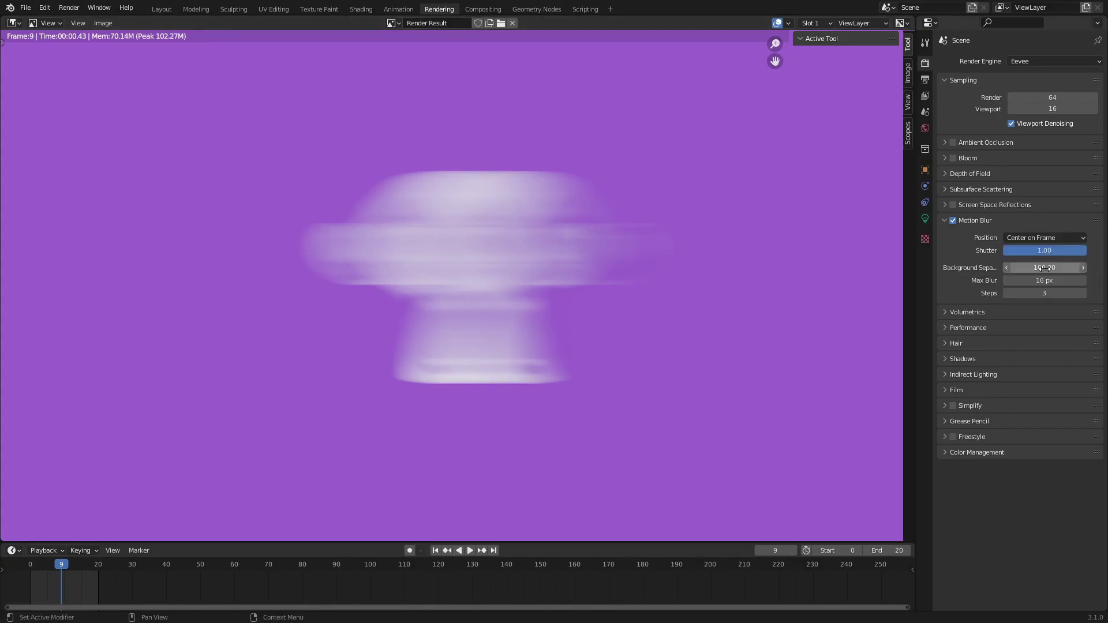
{"action": "left_click", "coordinate": [69, 7]}
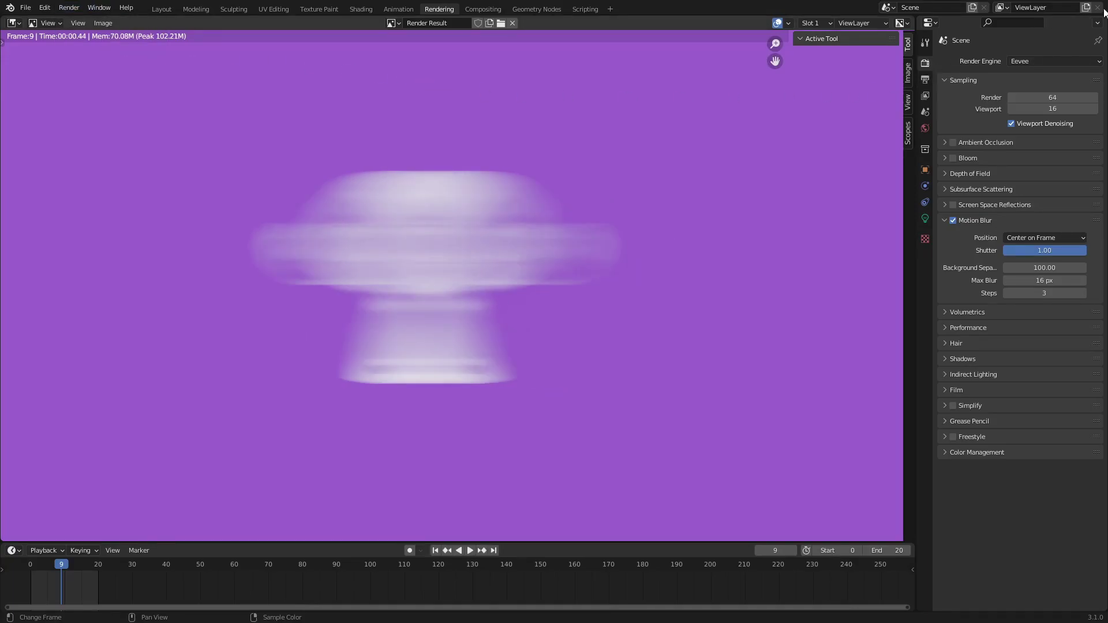
{"action": "scroll", "coordinate": [871, 318], "scroll_direction": "down", "scroll_amount": 3}
{"action": "scroll", "coordinate": [859, 317], "scroll_direction": "up", "scroll_amount": 3}
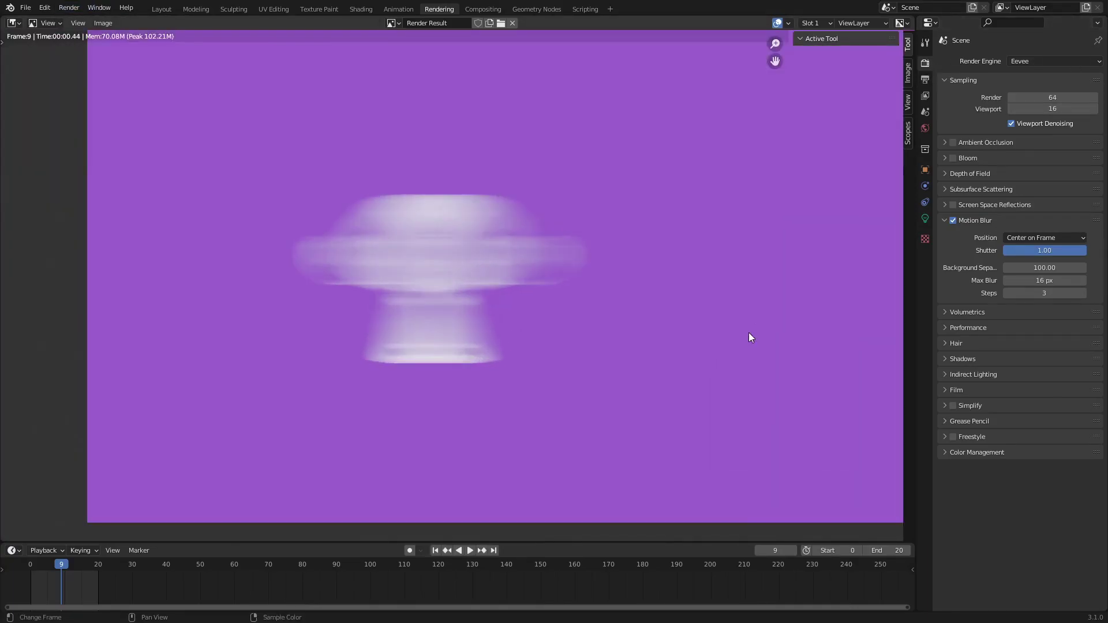
{"action": "middle_click_drag", "start_coordinate": [749, 332], "coordinate": [745, 355]}
{"action": "scroll", "coordinate": [705, 346], "scroll_direction": "up", "scroll_amount": 4}
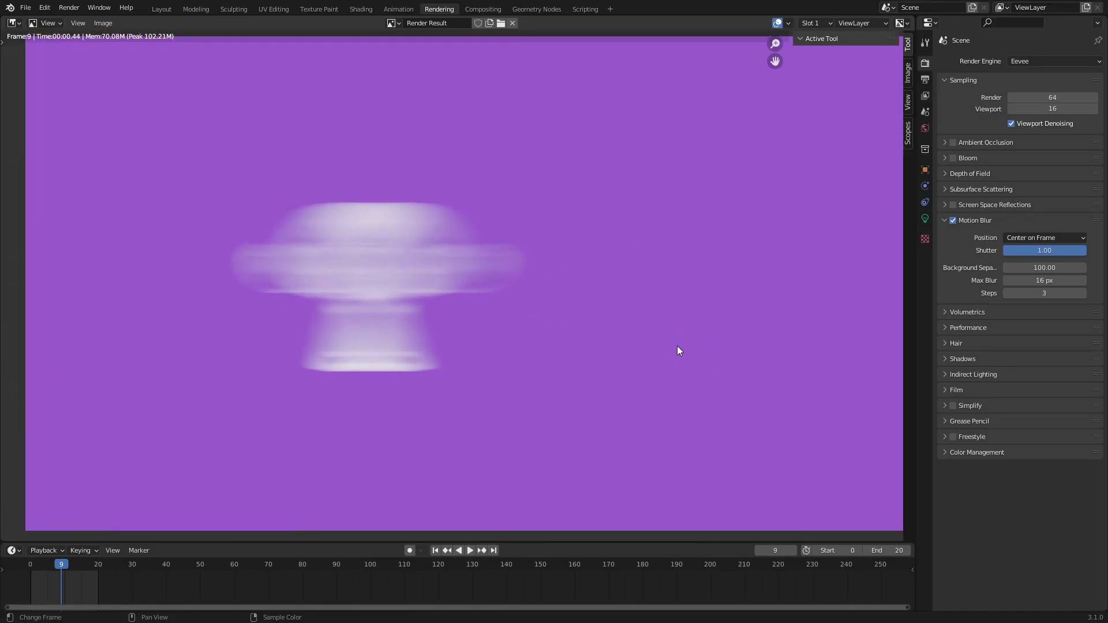
{"action": "scroll", "coordinate": [577, 300], "scroll_direction": "down", "scroll_amount": 1}
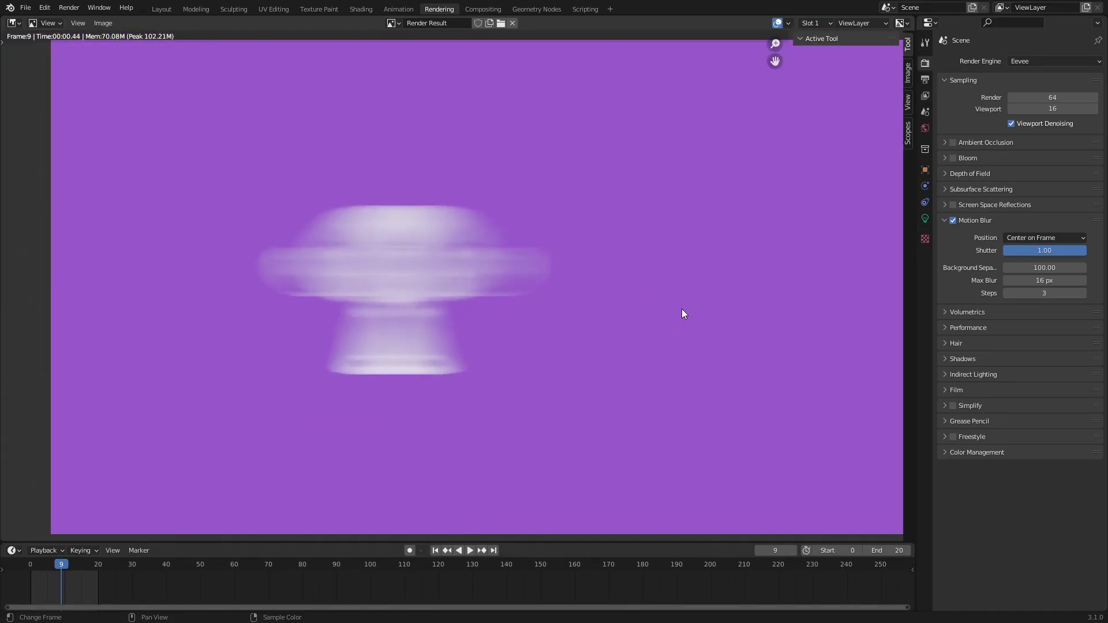